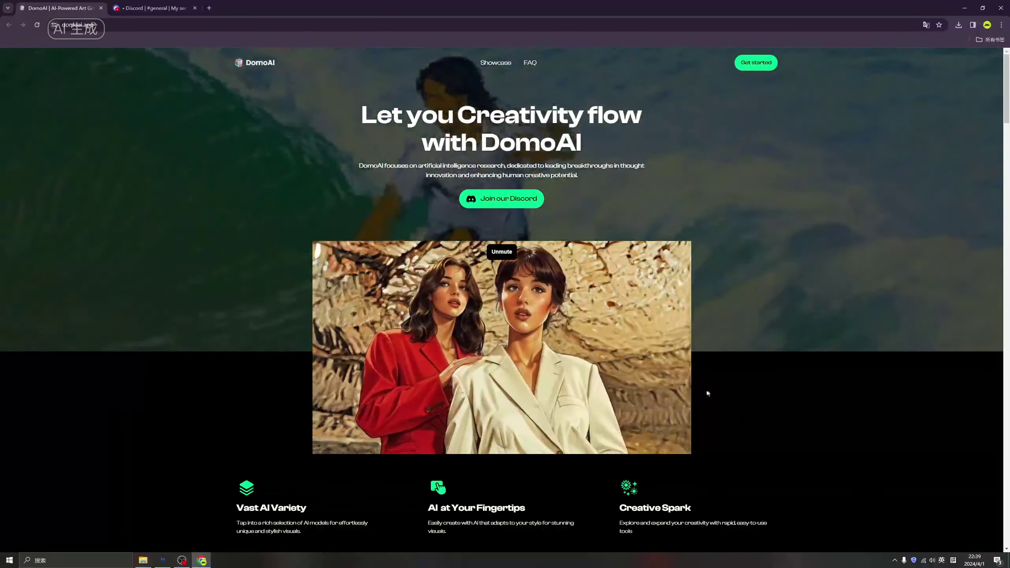
Step: Scroll the DomoAI homepage to the /video style samples, past Van Gogh, to Japanese anime
scroll(726, 402, "down", 2)
scroll(724, 398, "down", 5)
scroll(725, 395, "down", 5)
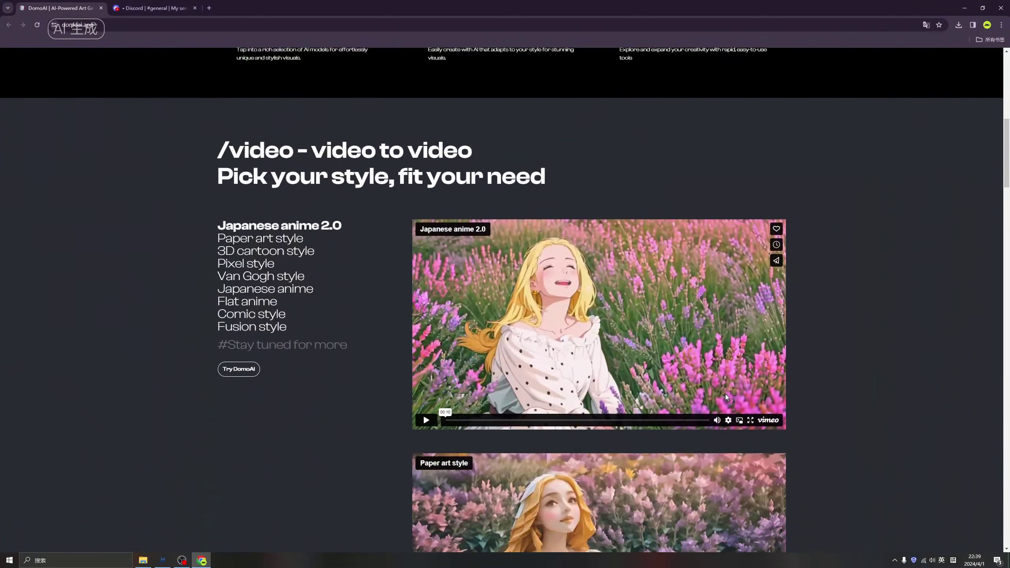
scroll(725, 394, "down", 4)
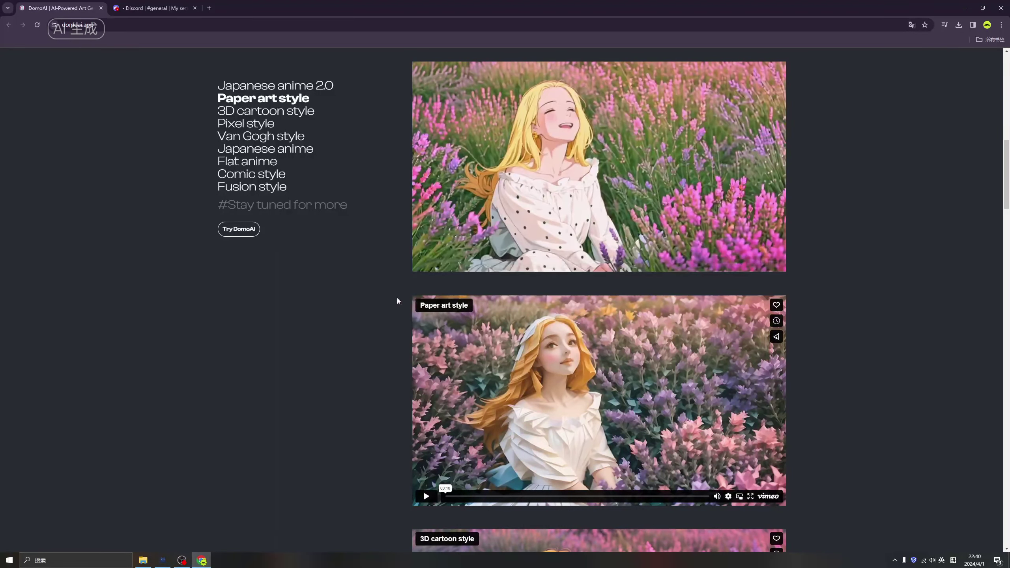
scroll(510, 352, "down", 1)
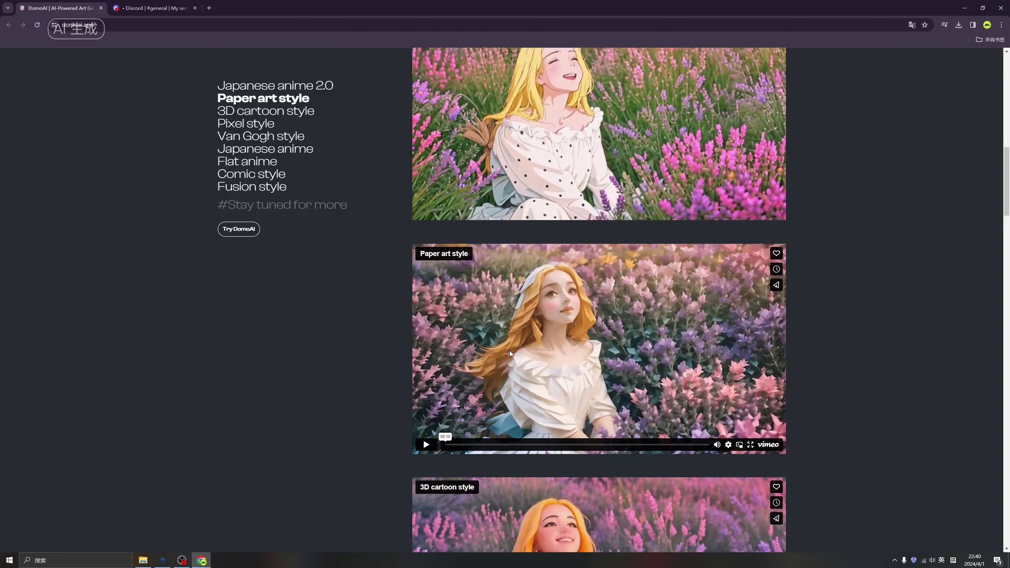
scroll(510, 350, "down", 1)
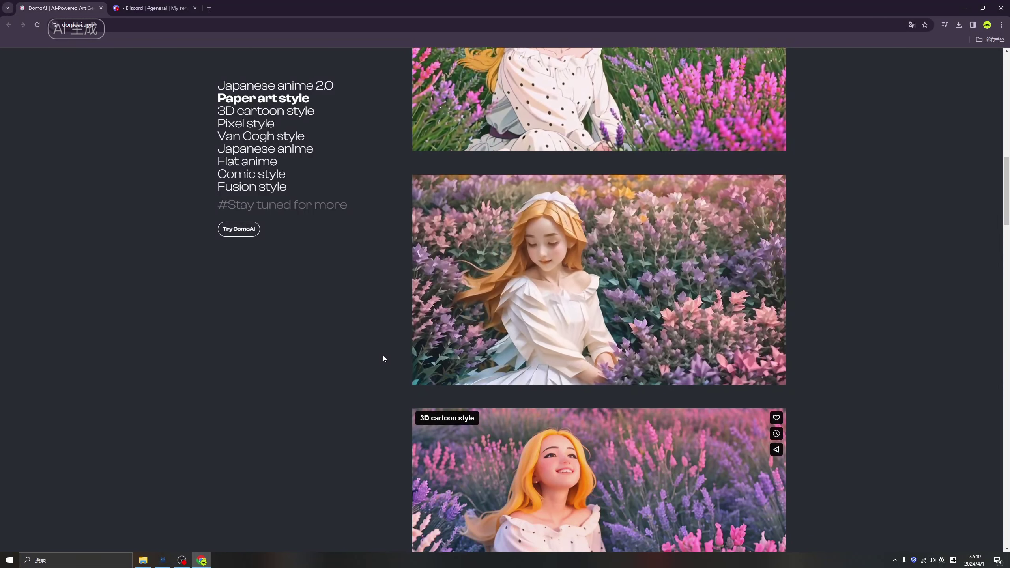
scroll(382, 355, "down", 3)
scroll(383, 358, "down", 2)
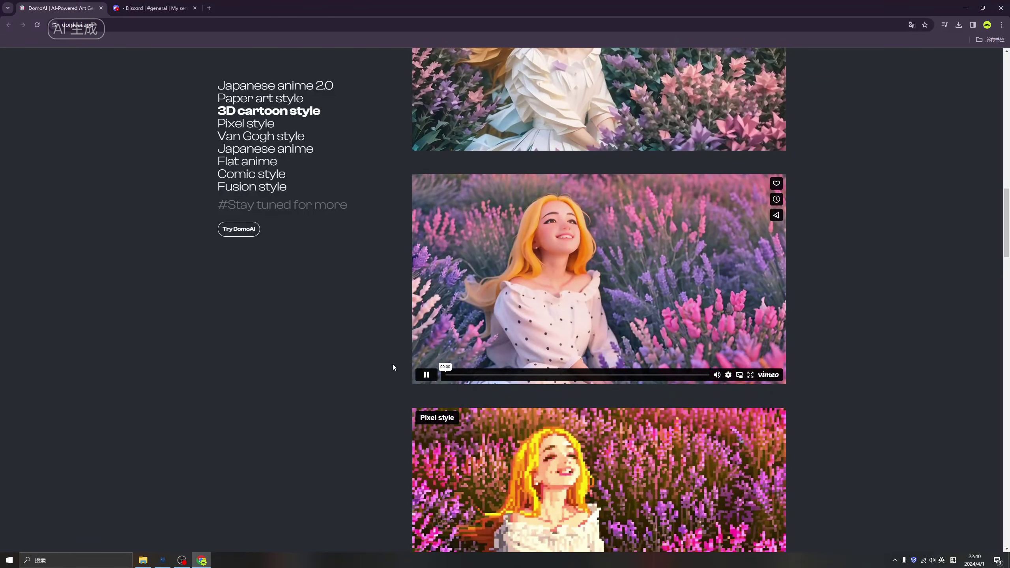
scroll(405, 346, "up", 4)
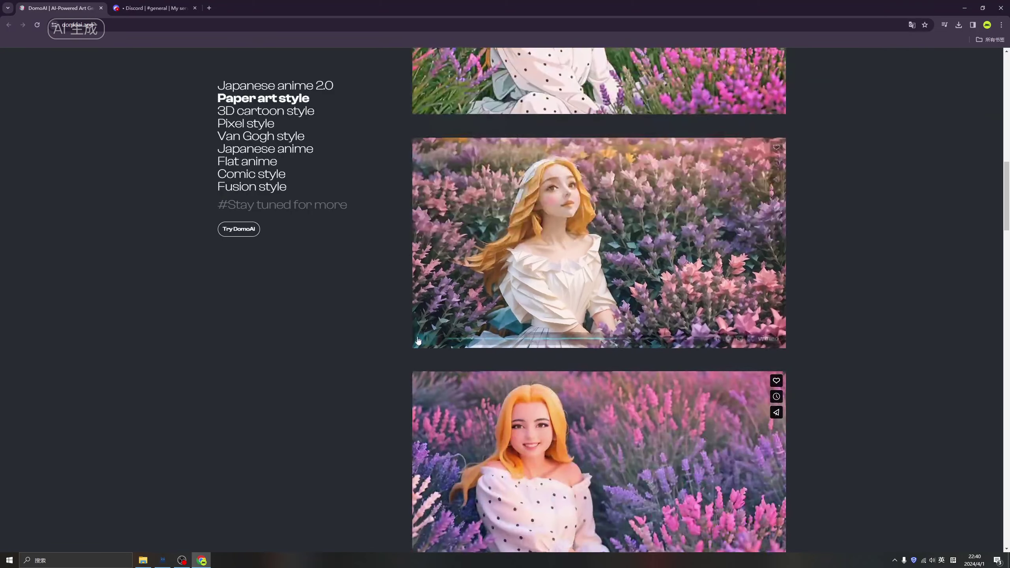
scroll(418, 341, "up", 3)
scroll(437, 319, "up", 2)
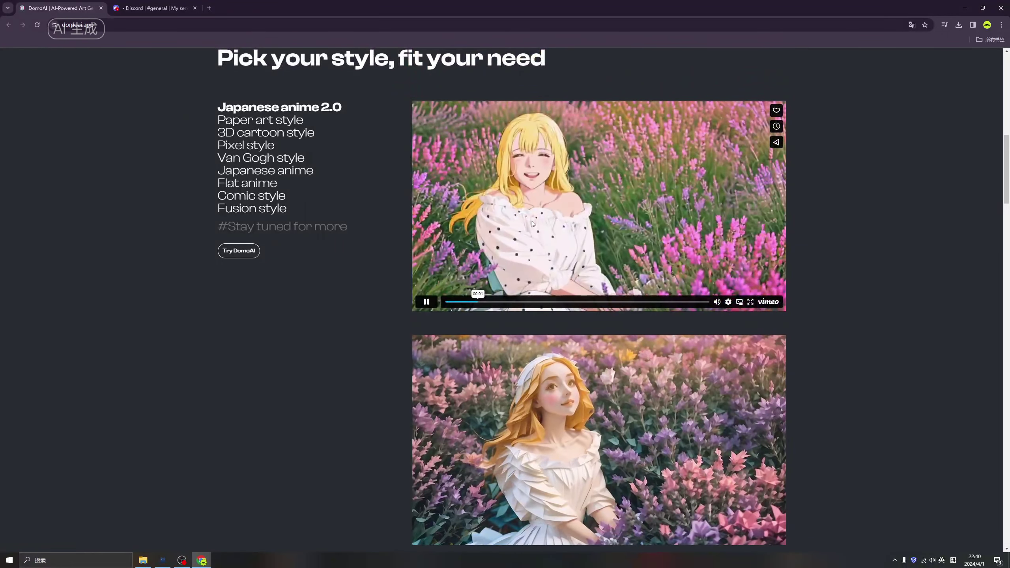
scroll(536, 319, "down", 2)
scroll(517, 339, "down", 1)
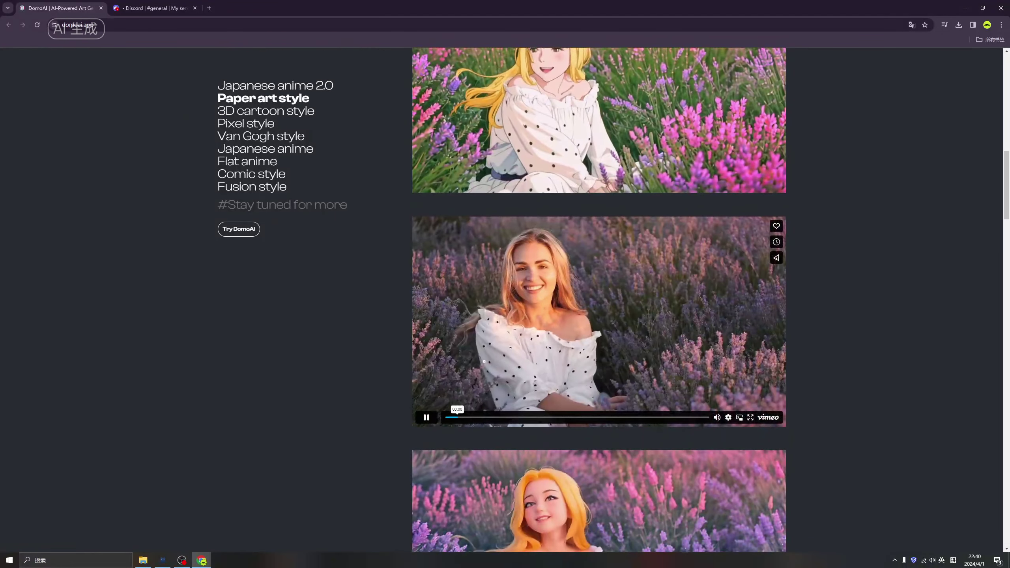
scroll(550, 324, "down", 2)
scroll(588, 319, "down", 2)
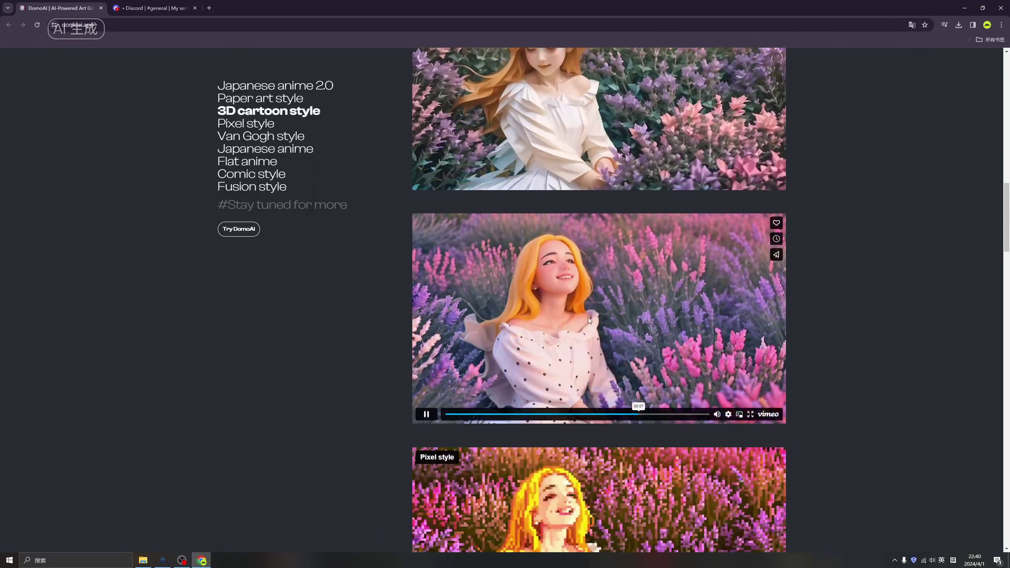
scroll(562, 326, "down", 4)
scroll(557, 327, "down", 3)
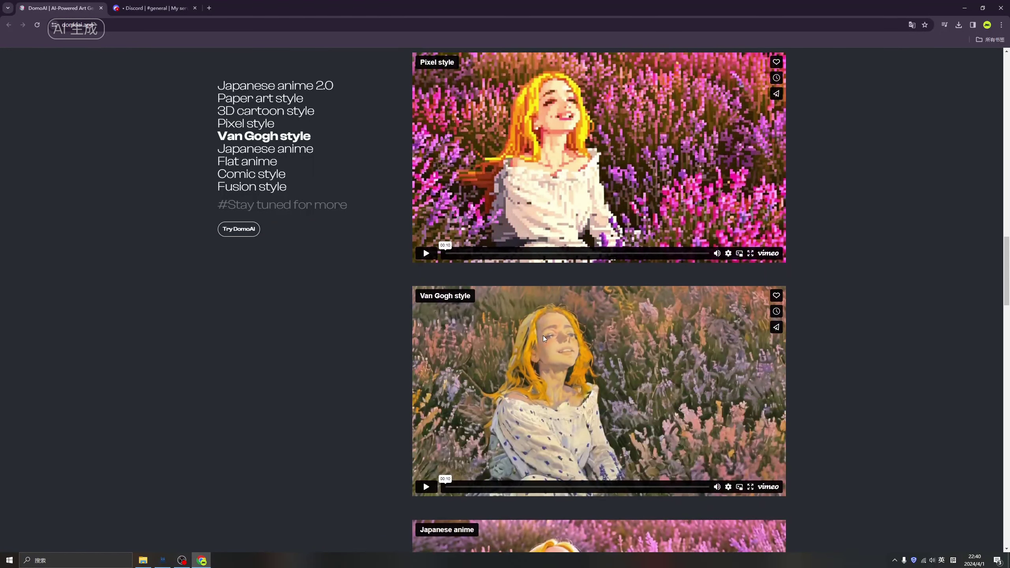
scroll(544, 338, "down", 2)
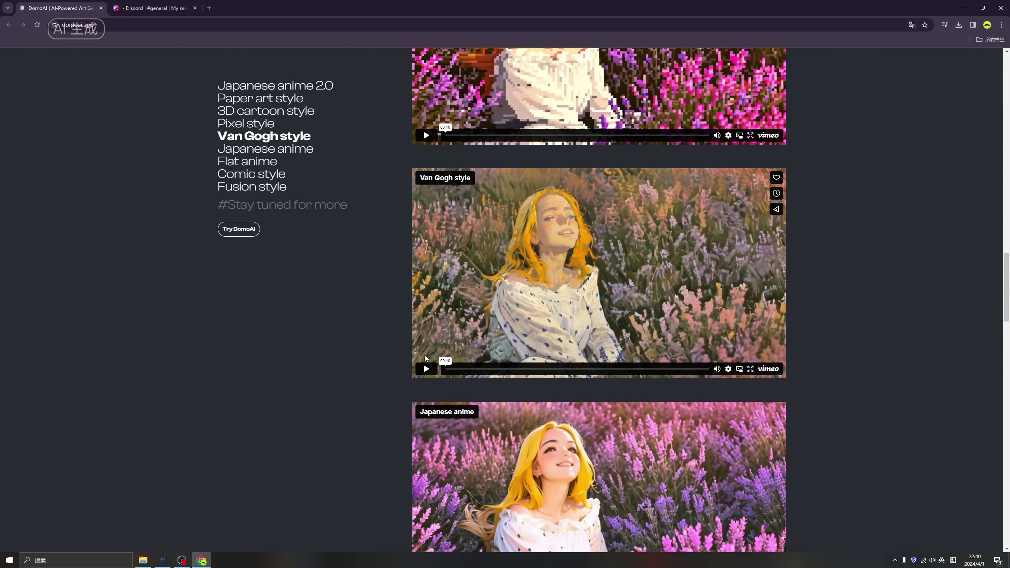
scroll(397, 379, "down", 2)
scroll(462, 218, "down", 2)
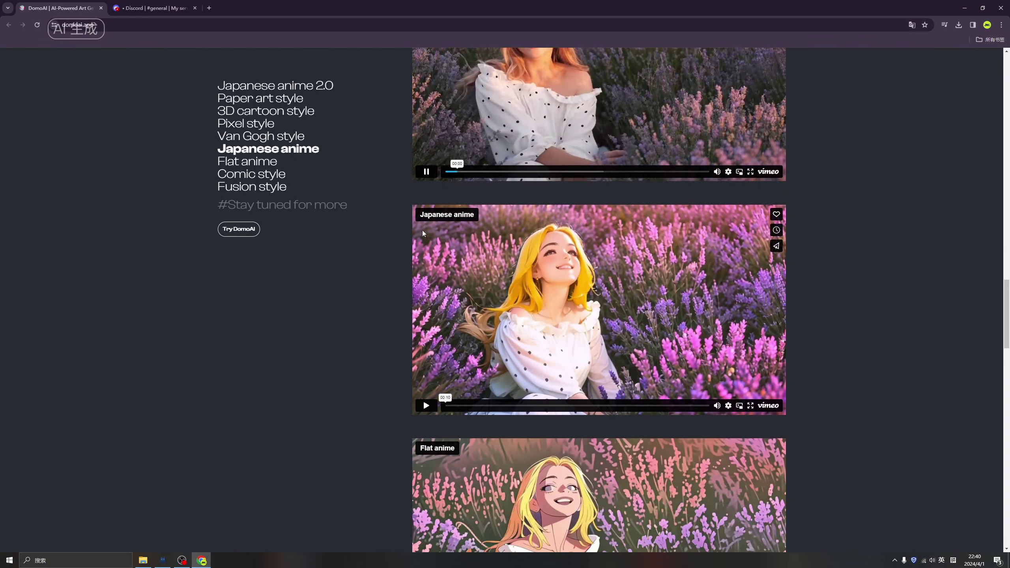
Step: Play the Japanese anime sample, then view the Flat anime, Comic and Fusion style samples
left_click(426, 406)
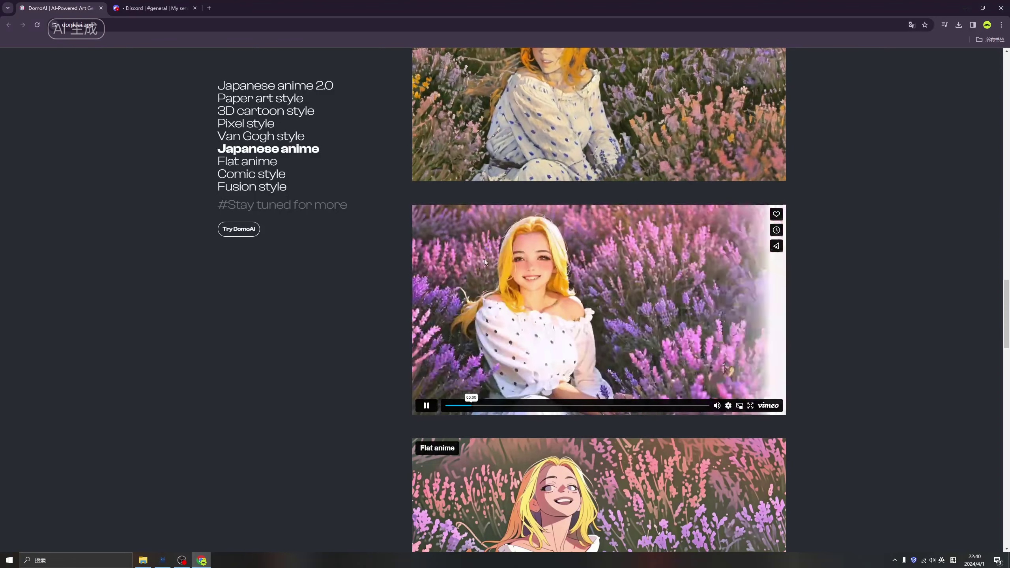
scroll(471, 352, "down", 5)
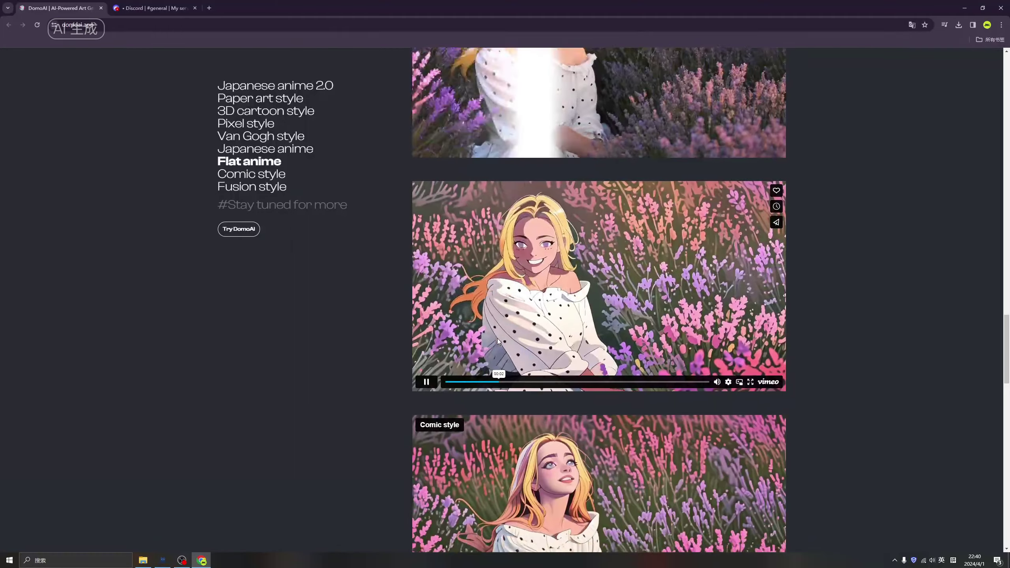
scroll(497, 338, "down", 5)
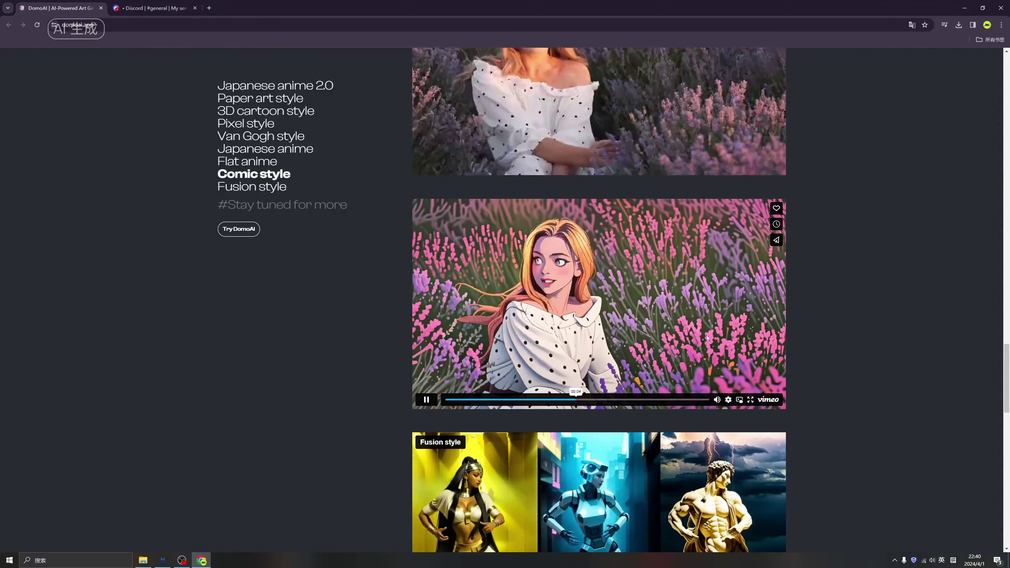
scroll(527, 372, "down", 1)
scroll(486, 353, "down", 4)
scroll(469, 351, "down", 1)
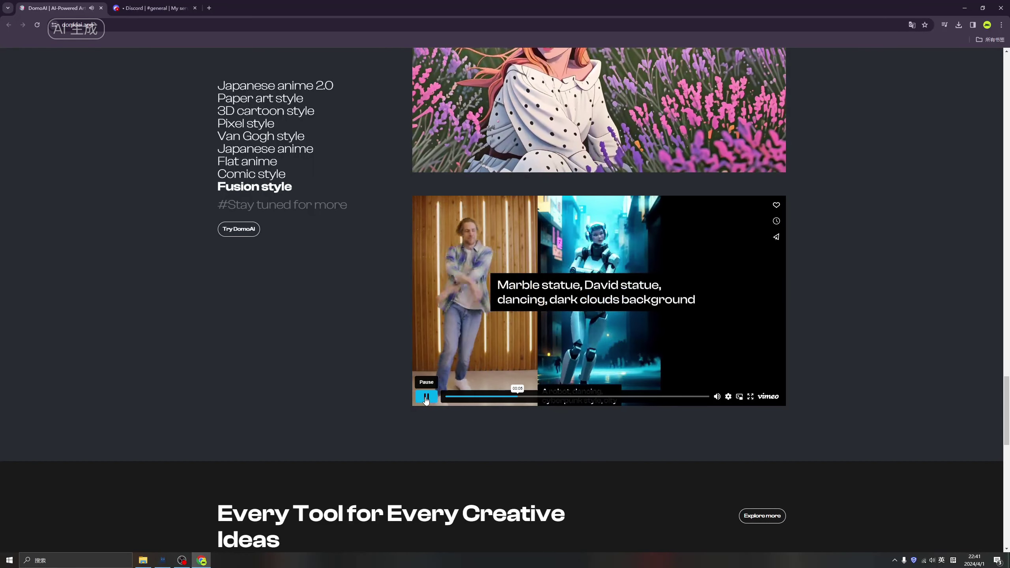
scroll(365, 358, "down", 3)
Step: Look over the /animate, /gen, /real tools and FAQ, then follow 'Join our Discord' from the top
scroll(360, 338, "down", 3)
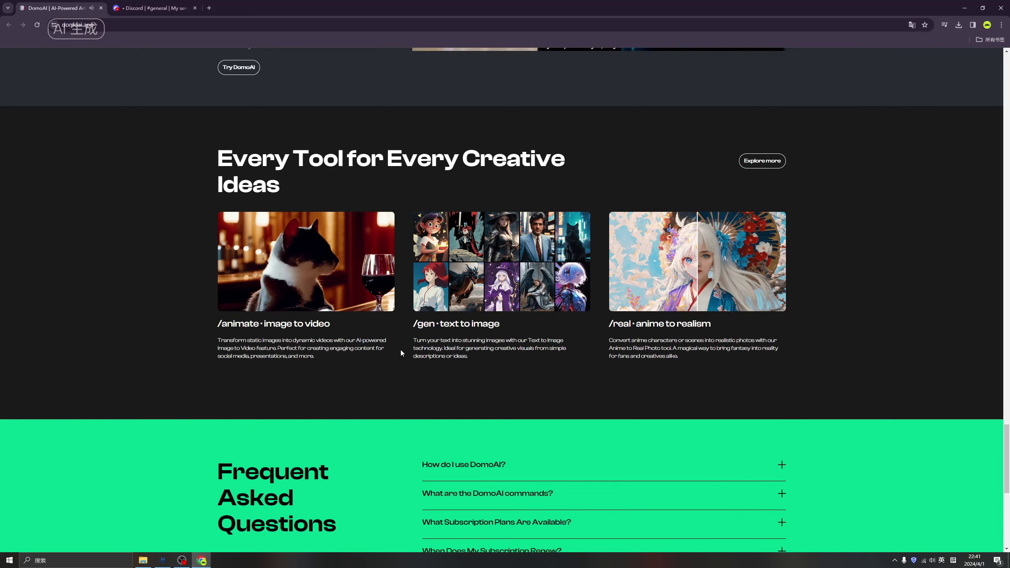
scroll(401, 349, "down", 2)
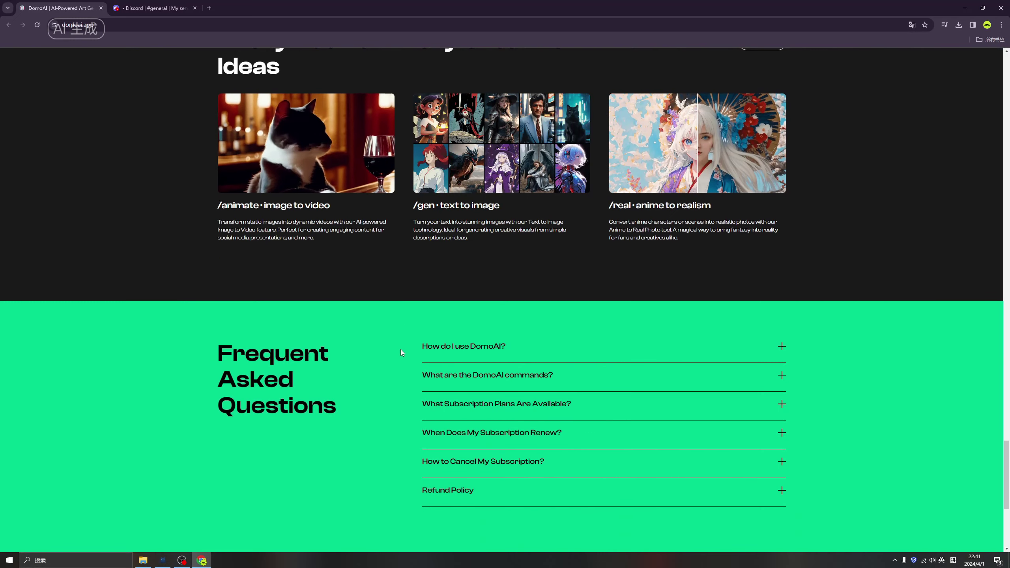
scroll(401, 347, "down", 2)
scroll(402, 343, "up", 8)
scroll(405, 341, "up", 5)
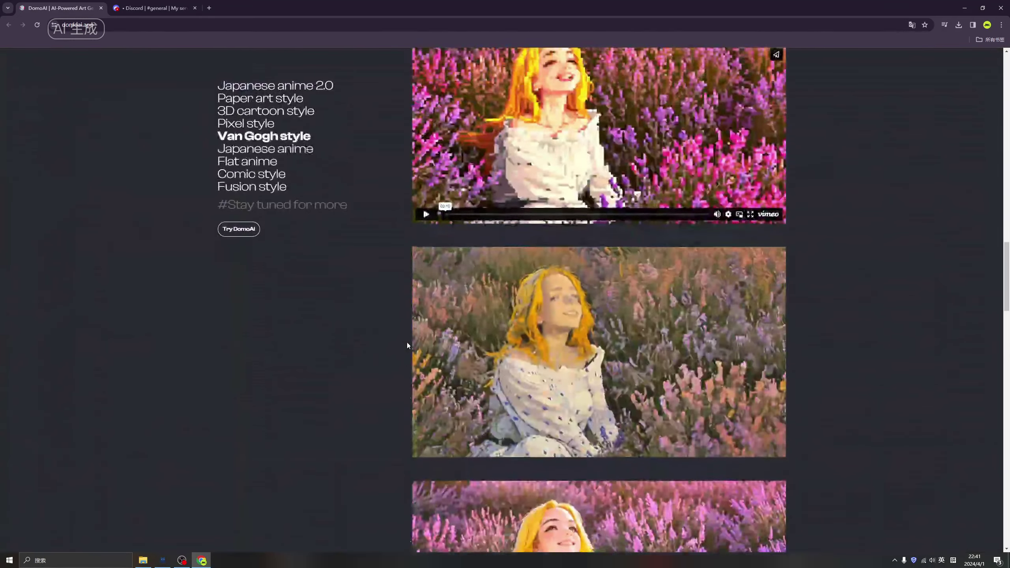
scroll(407, 342, "up", 3)
scroll(734, 292, "up", 10)
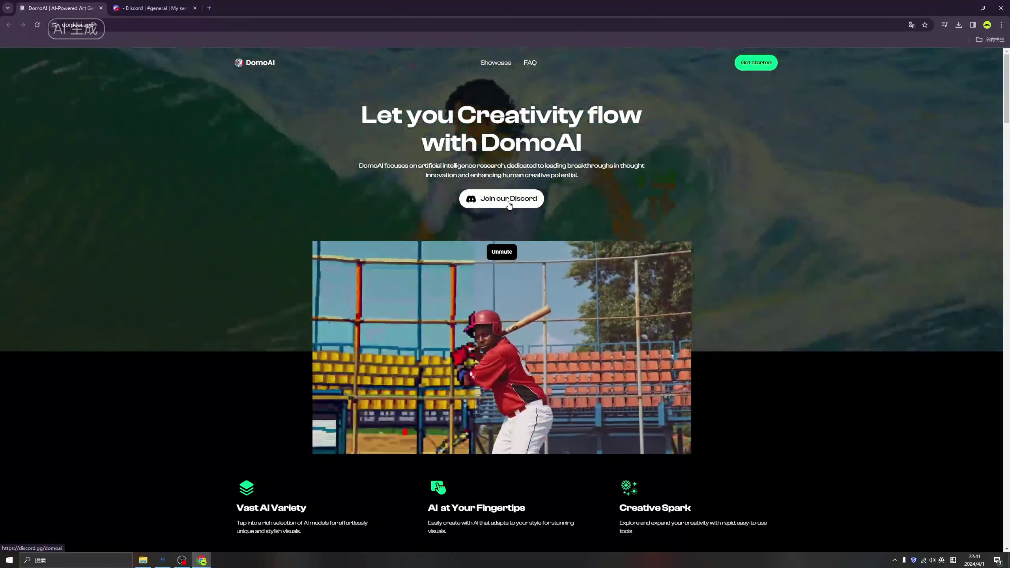
left_click(509, 204)
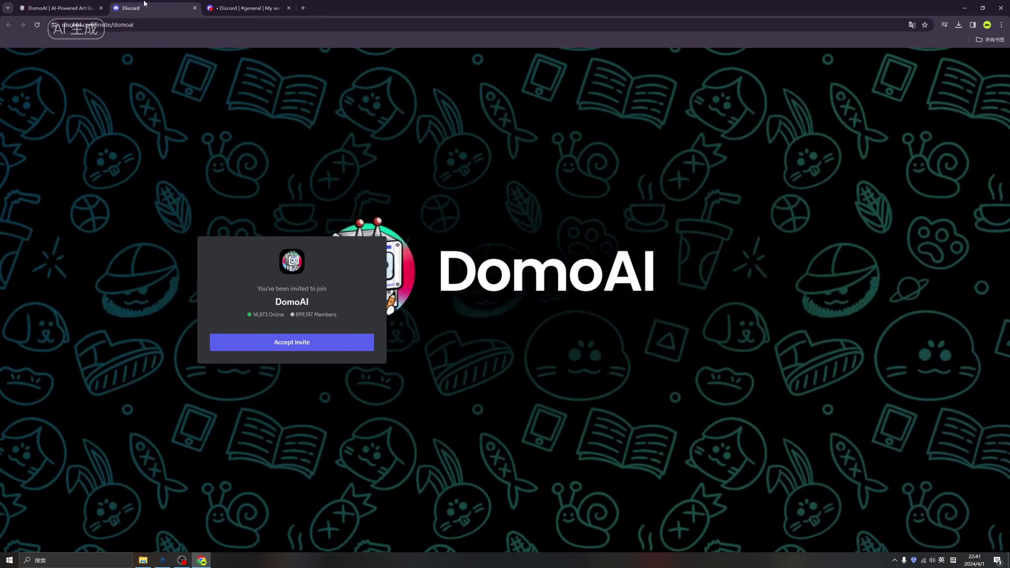
Step: Close the invite tab and list the slash commands from #general-chat in the DomoAI server
left_click(194, 8)
left_click(175, 8)
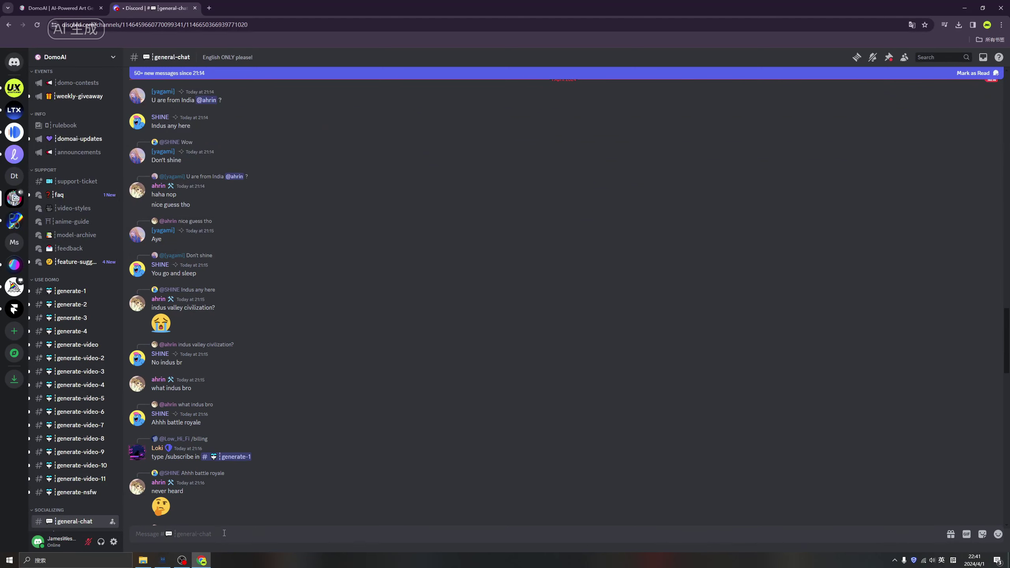
type("/")
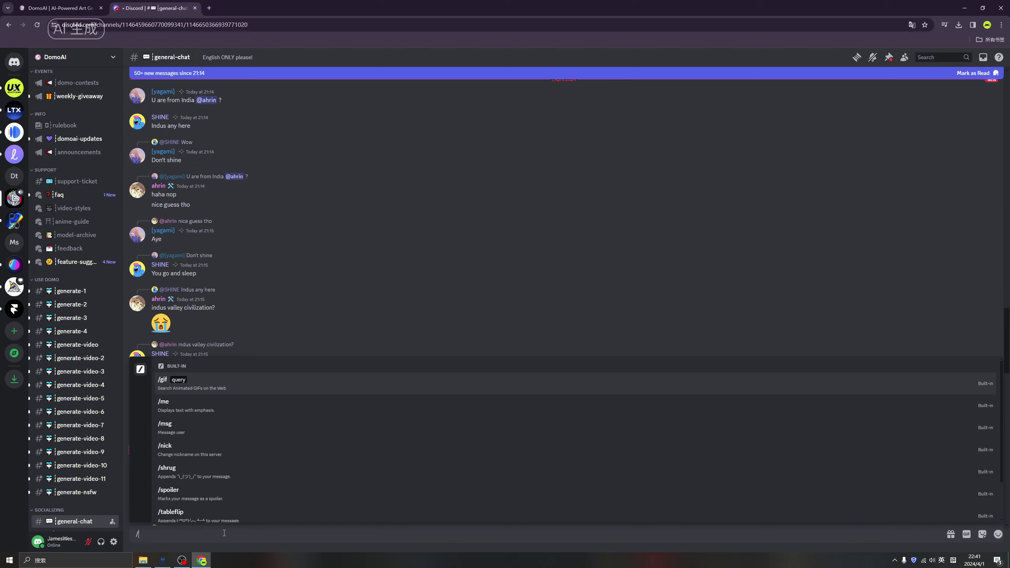
scroll(243, 429, "down", 2)
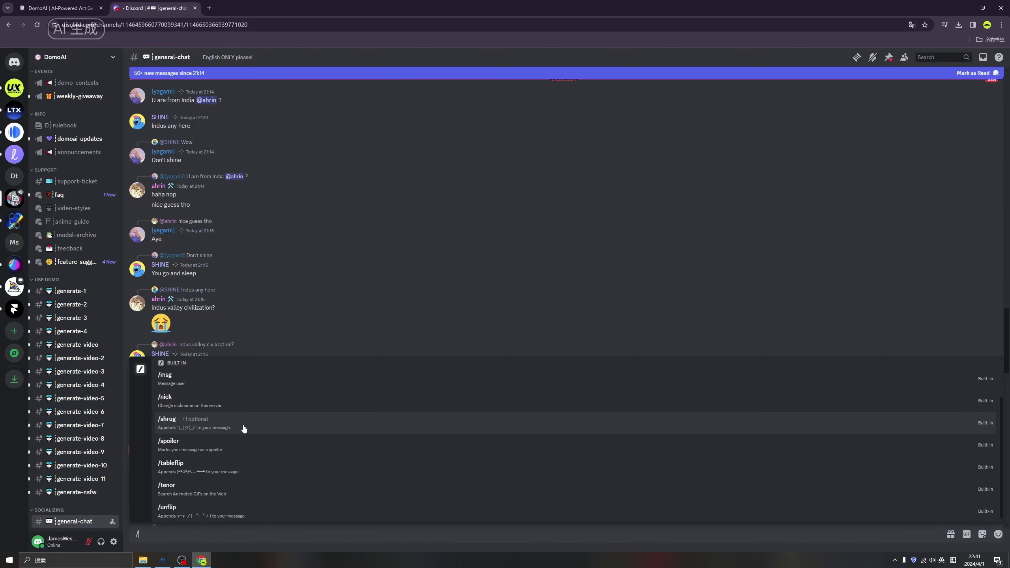
scroll(243, 429, "up", 2)
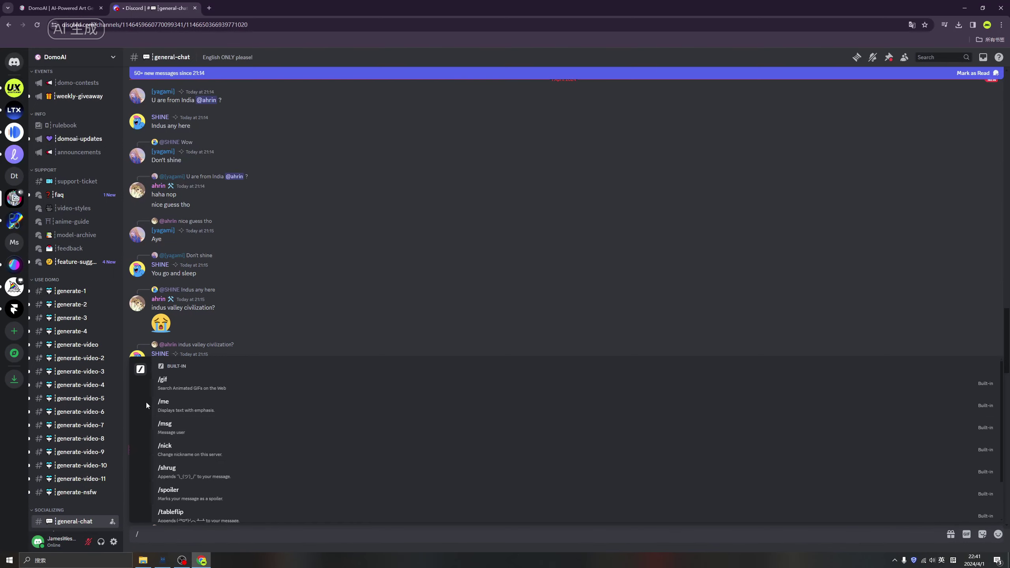
Step: Preview DomoAI's slash commands in #generate-video, then move to the #domoai-updates channel
left_click(84, 345)
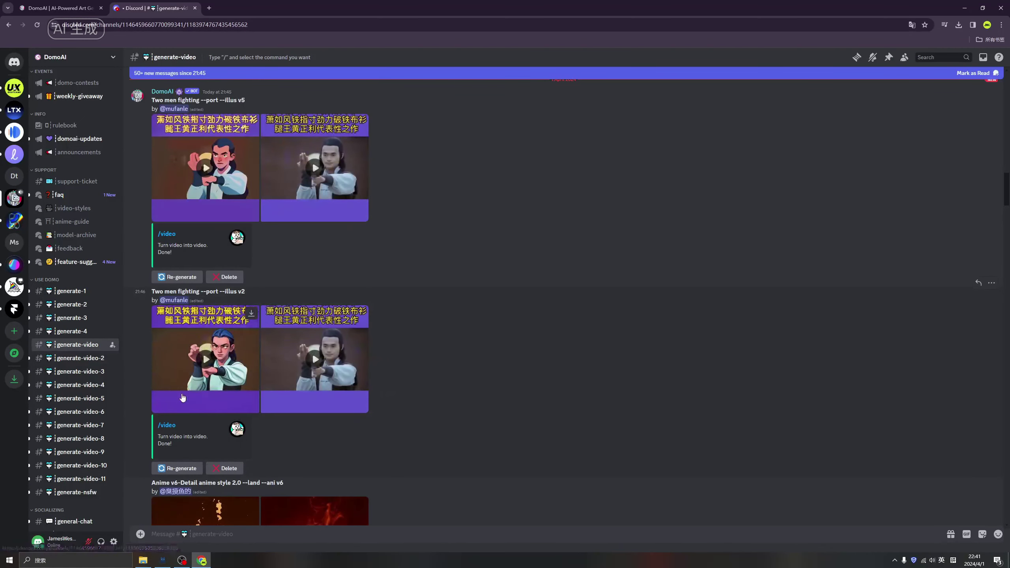
scroll(293, 441, "down", 5)
scroll(294, 437, "down", 3)
scroll(294, 435, "down", 3)
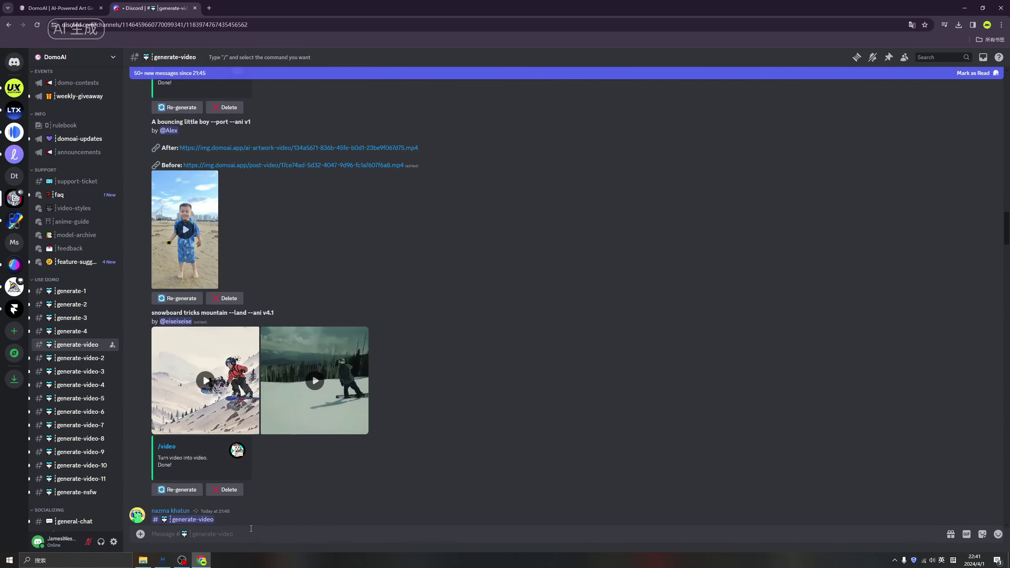
type("/")
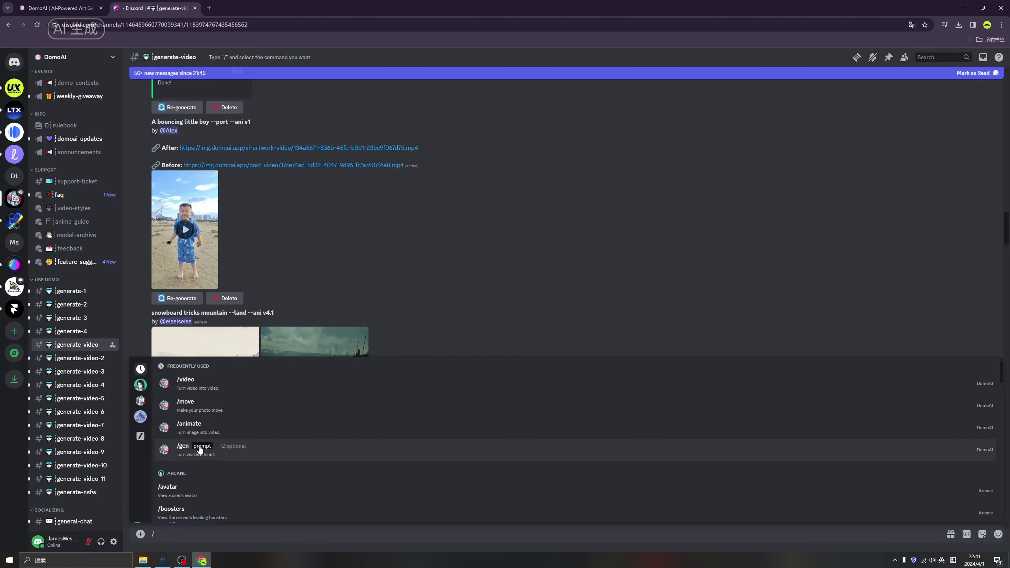
left_click(364, 280)
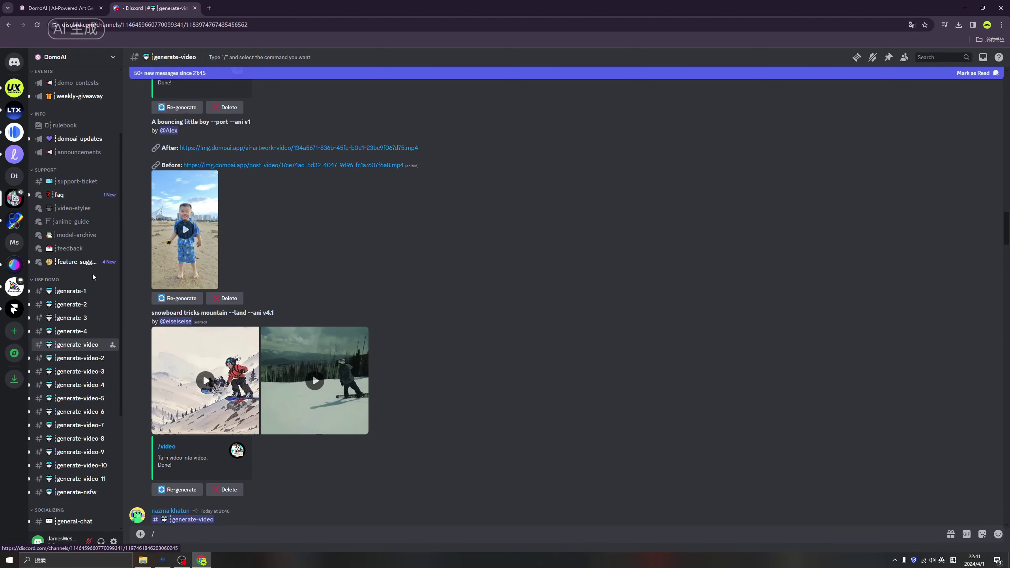
scroll(94, 279, "up", 2)
scroll(89, 233, "up", 1)
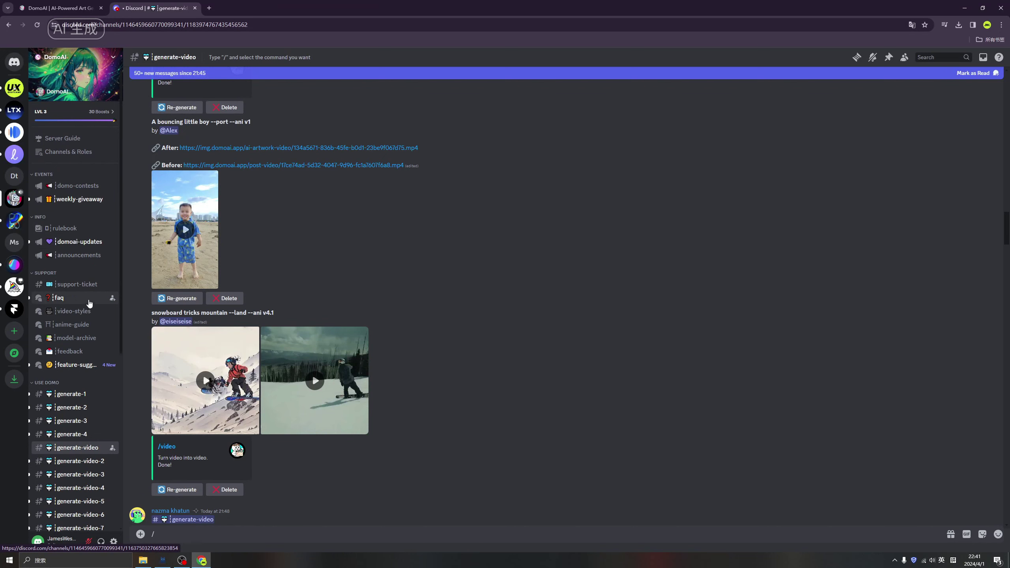
left_click(79, 241)
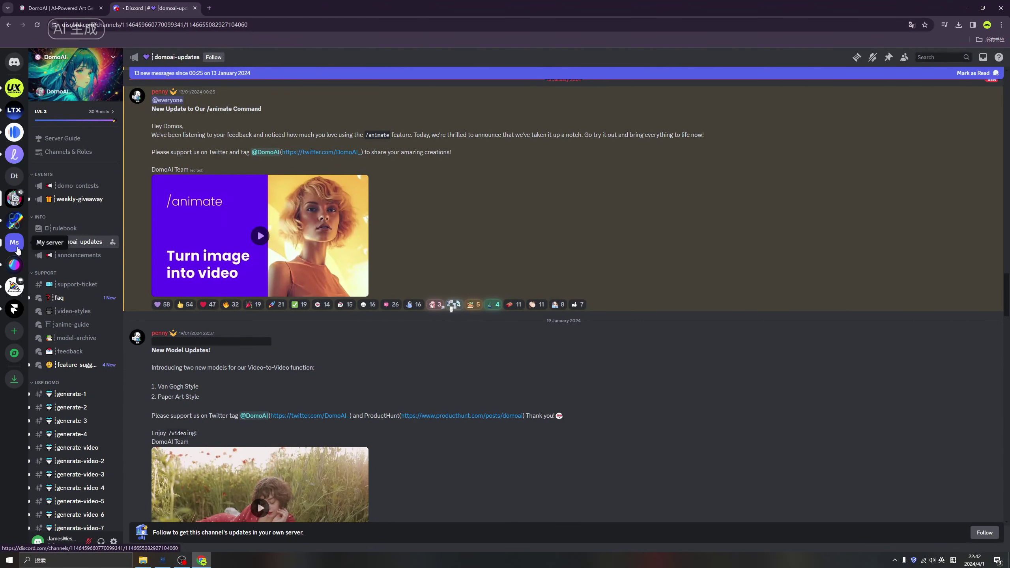
Step: Glance at My server, then return to DomoAI's domoai-updates channel with the member list shown
left_click(15, 243)
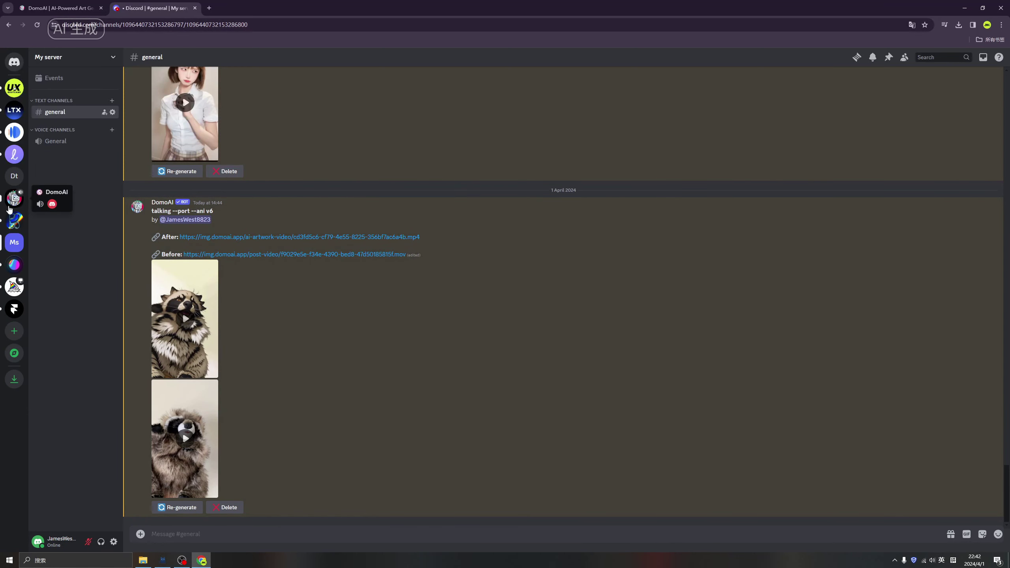
left_click(14, 198)
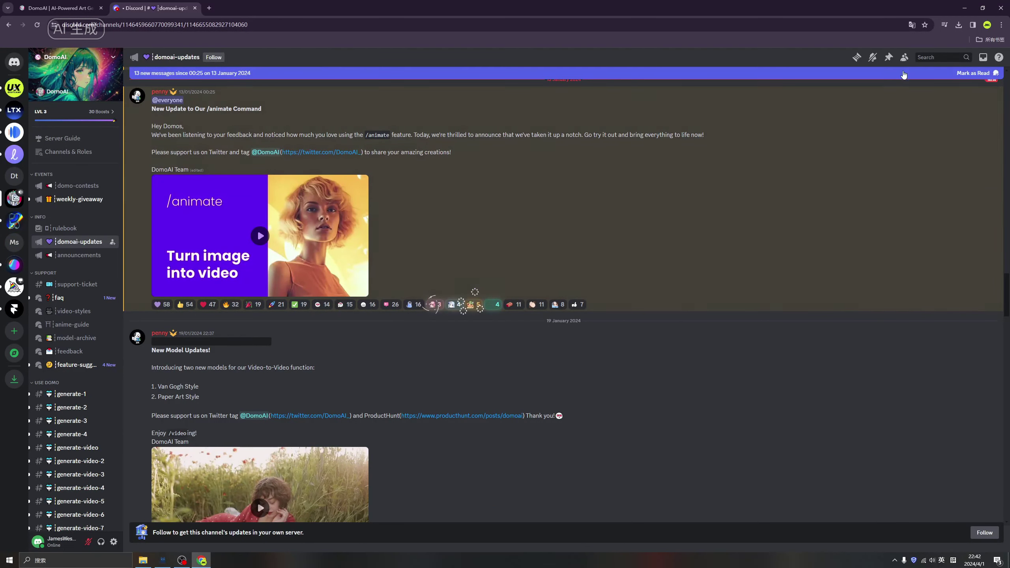
left_click(904, 58)
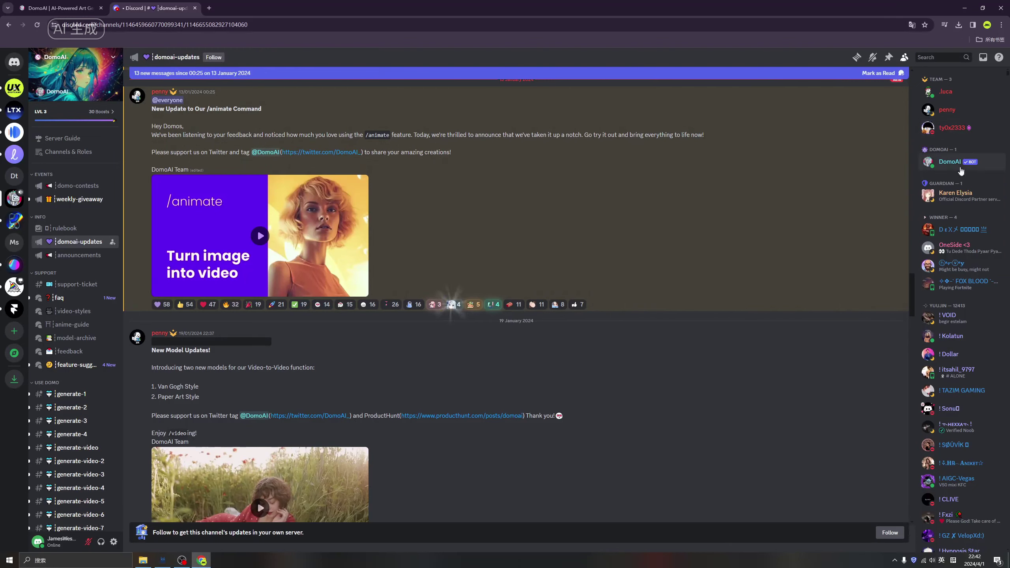
Step: Open the DomoAI bot's profile, start Add App, view the server choices, then cancel
left_click(950, 164)
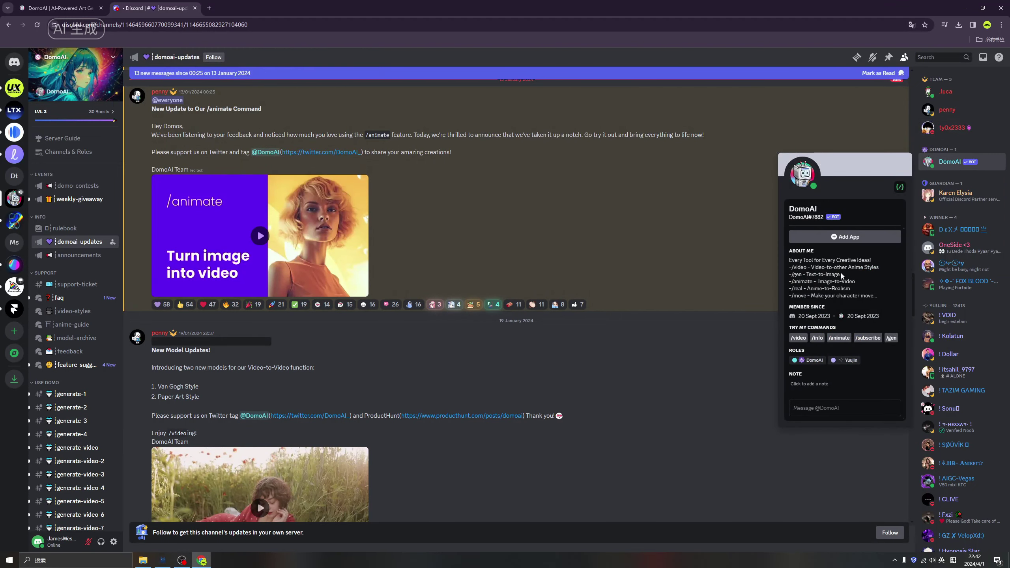
left_click(847, 237)
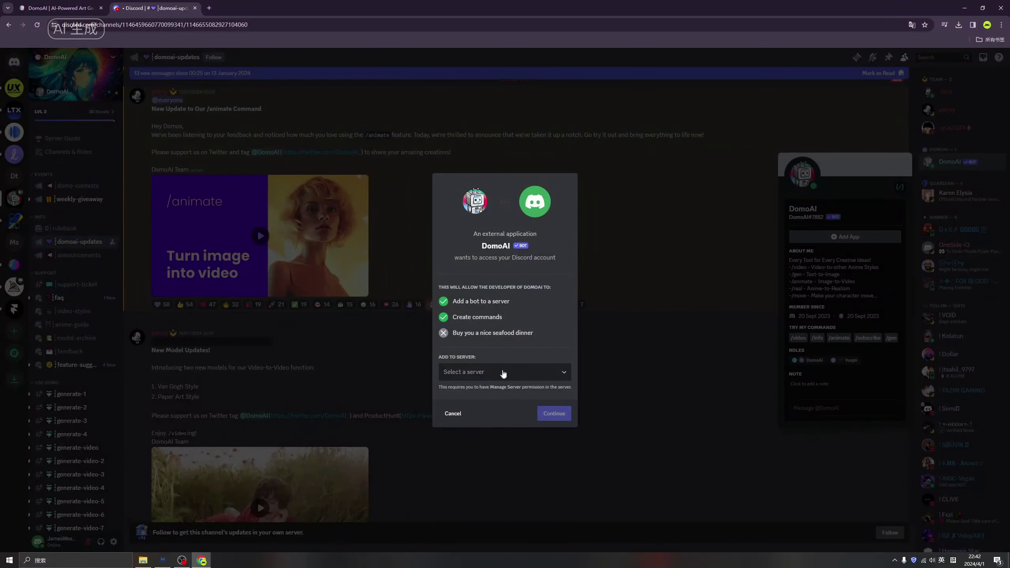
left_click(523, 373)
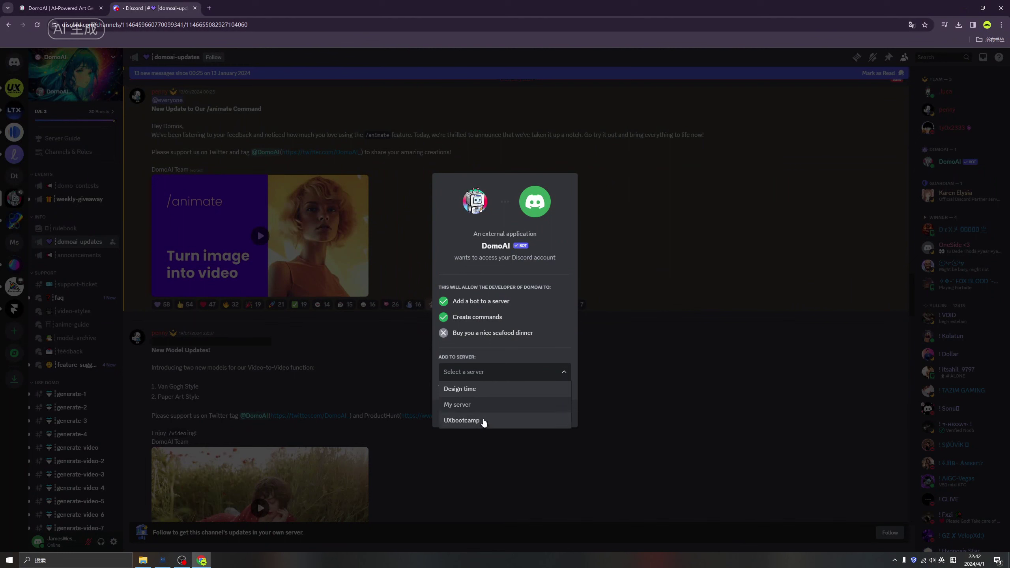
left_click(550, 300)
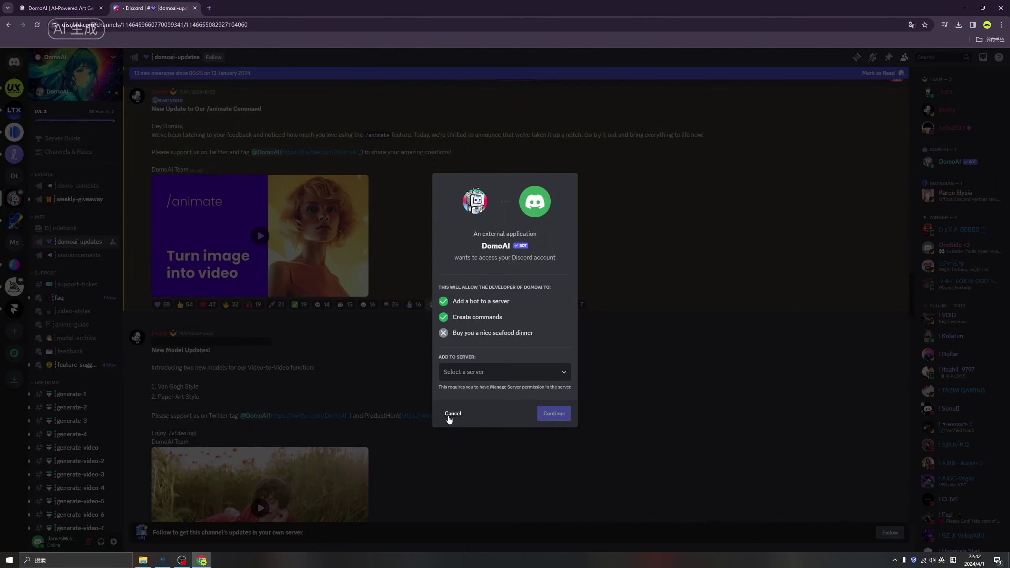
left_click(452, 415)
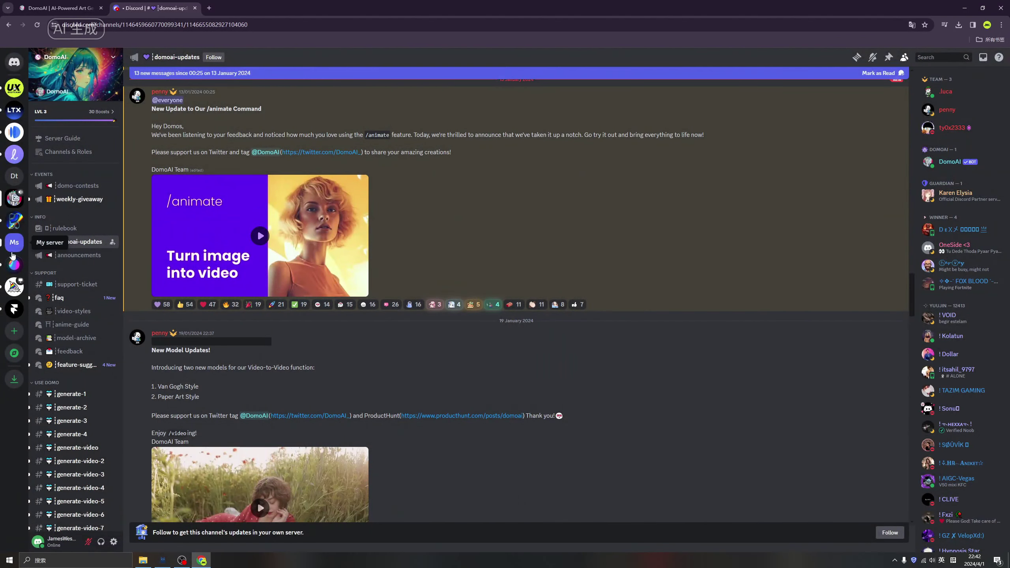
Step: In My server's #general, browse the slash command list and try /ask, then clear it
left_click(13, 241)
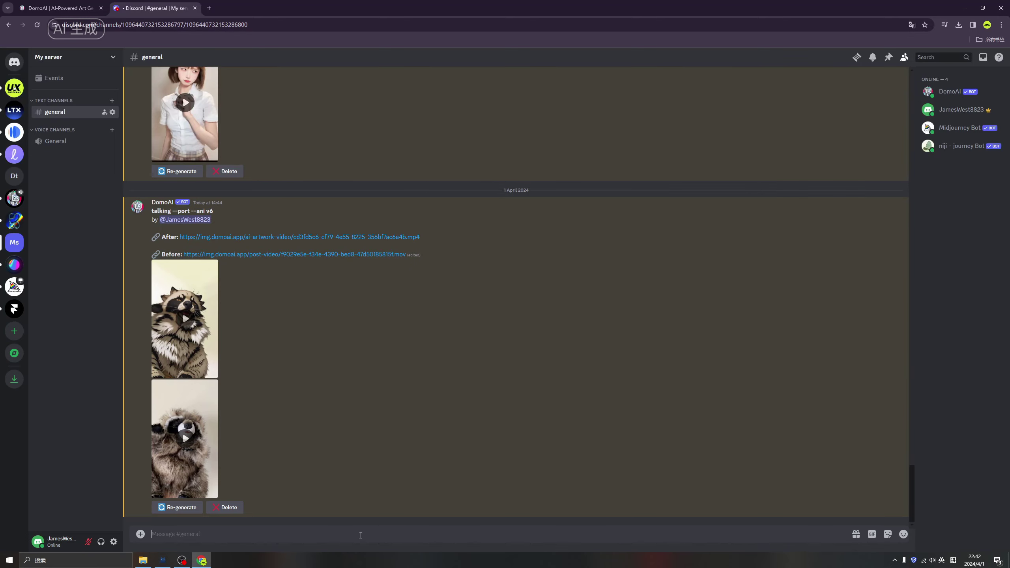
type("/")
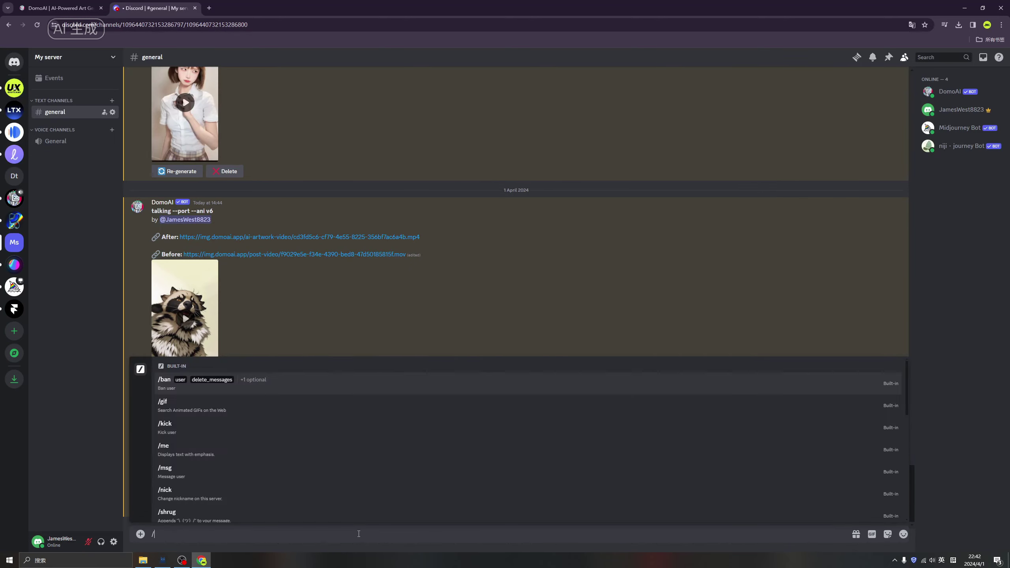
scroll(279, 462, "up", 1)
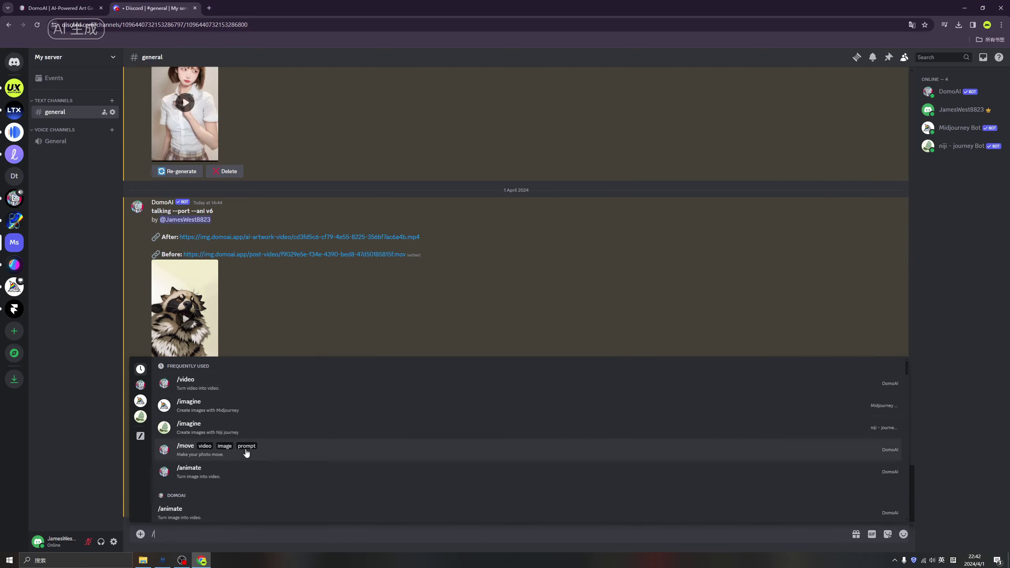
scroll(247, 445, "down", 3)
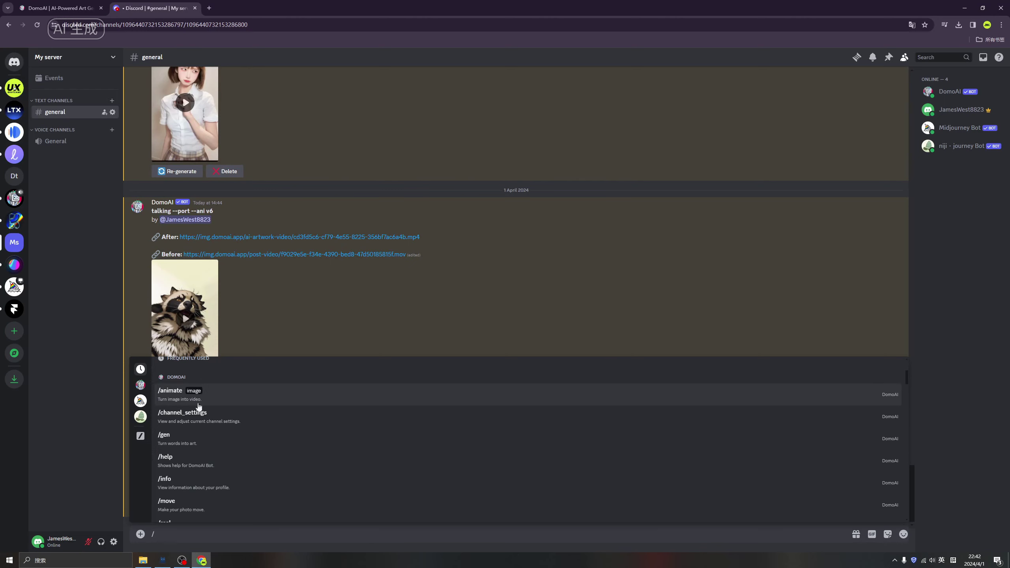
scroll(225, 450, "down", 4)
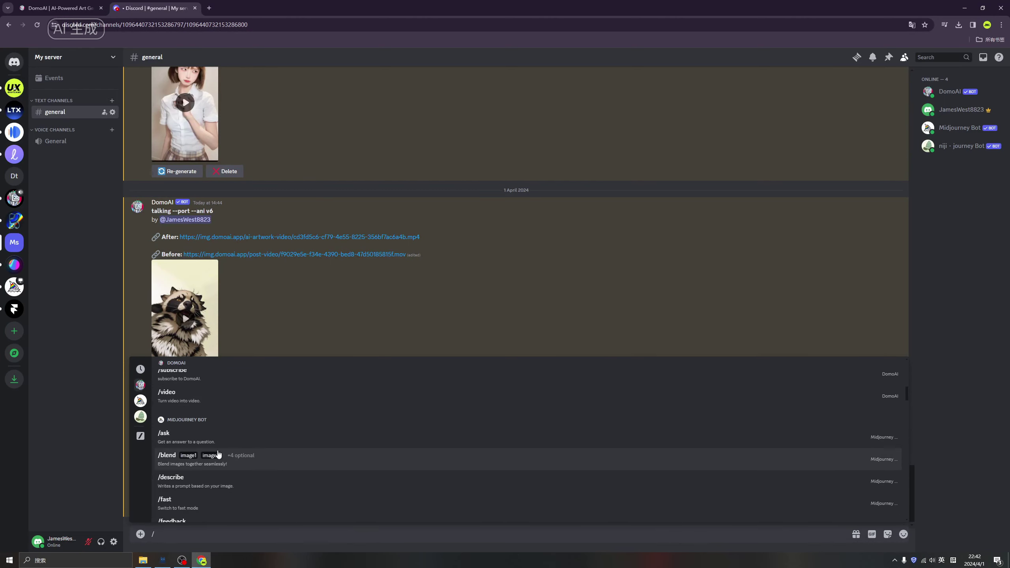
left_click(207, 436)
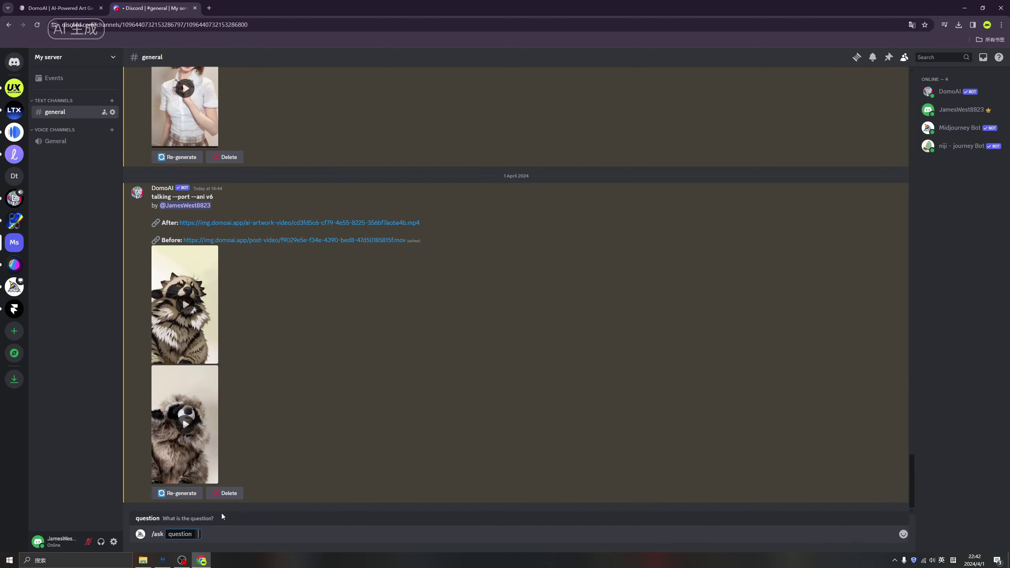
key("BackSpace")
key("BackSpace")
key("BackSpace")
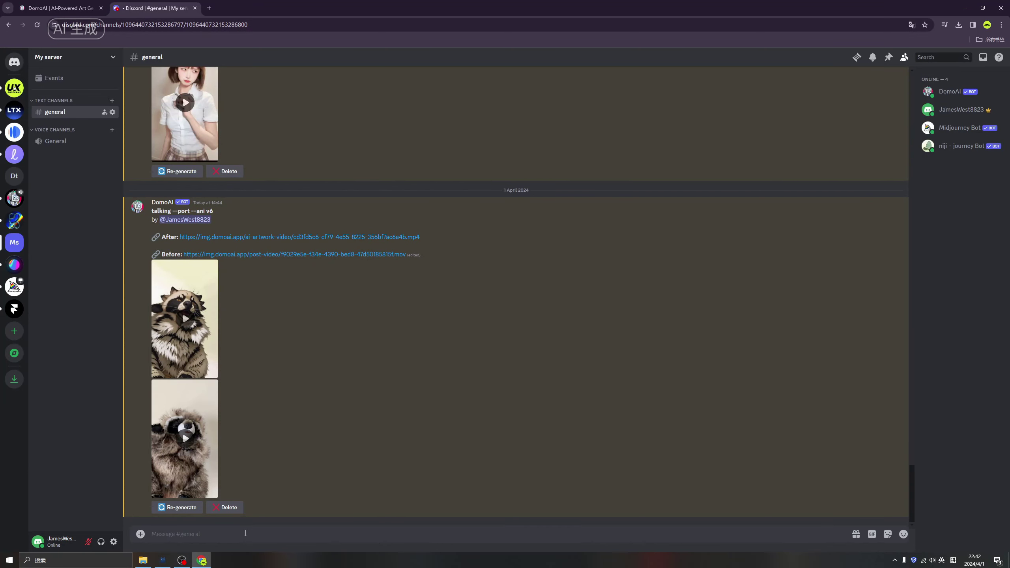
Step: Pick DomoAI's /subscribe command from the slash command list
type("/")
scroll(267, 442, "down", 2)
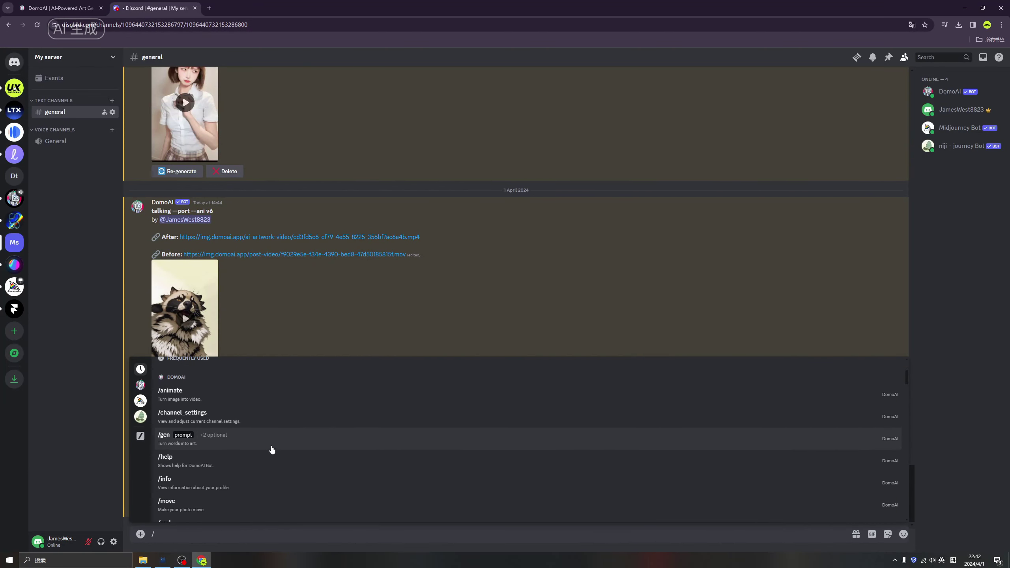
scroll(229, 445, "down", 1)
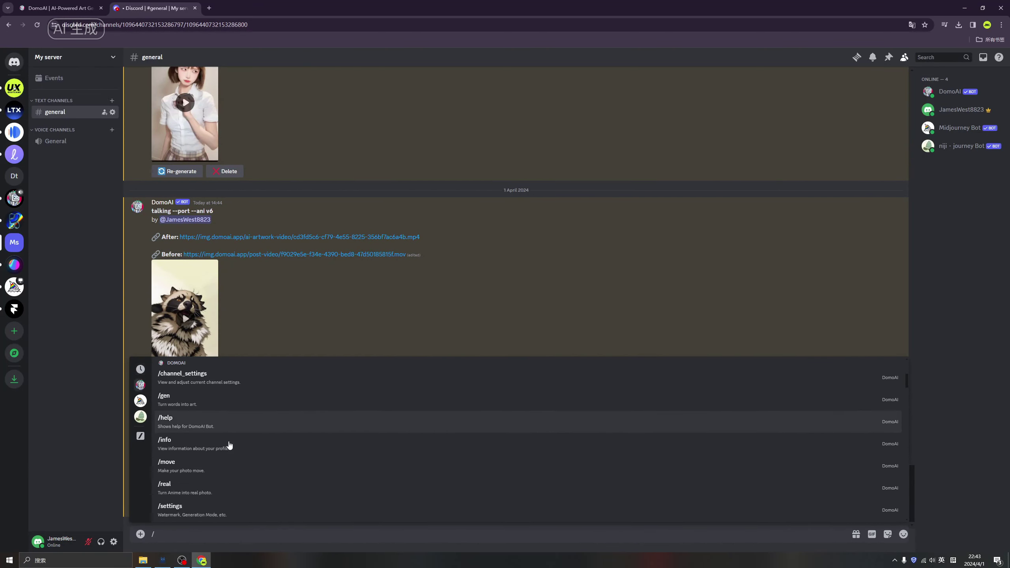
scroll(234, 458, "down", 1)
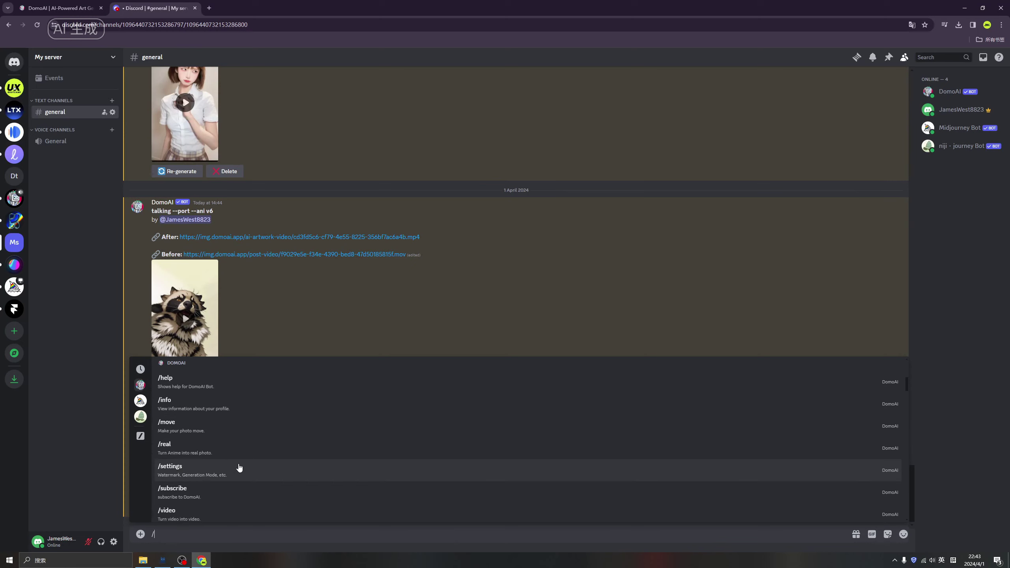
scroll(239, 467, "down", 1)
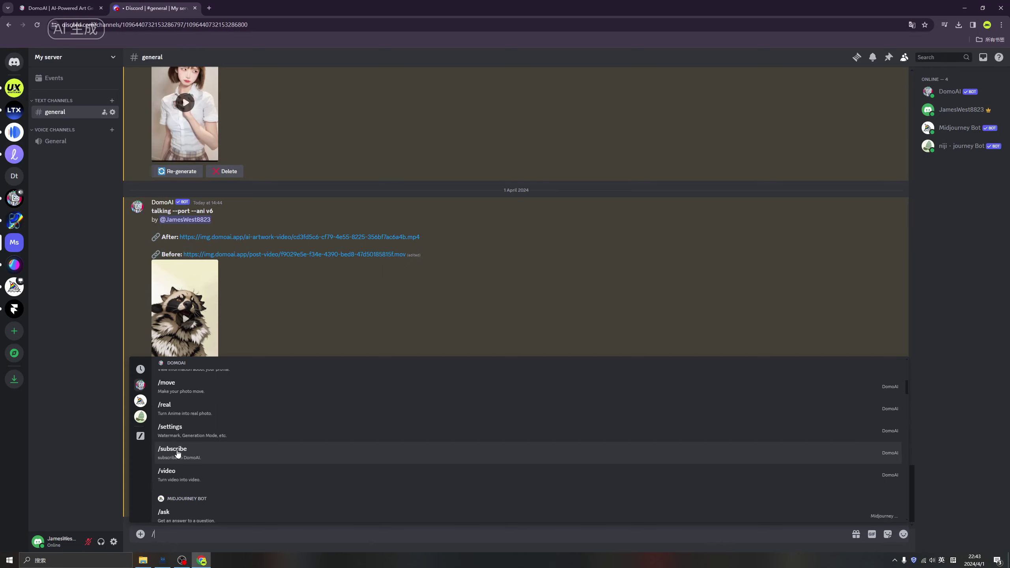
left_click(199, 455)
Step: Send /subscribe to get DomoAI's plan list, then select and deselect the Pro Plan text
key("Return")
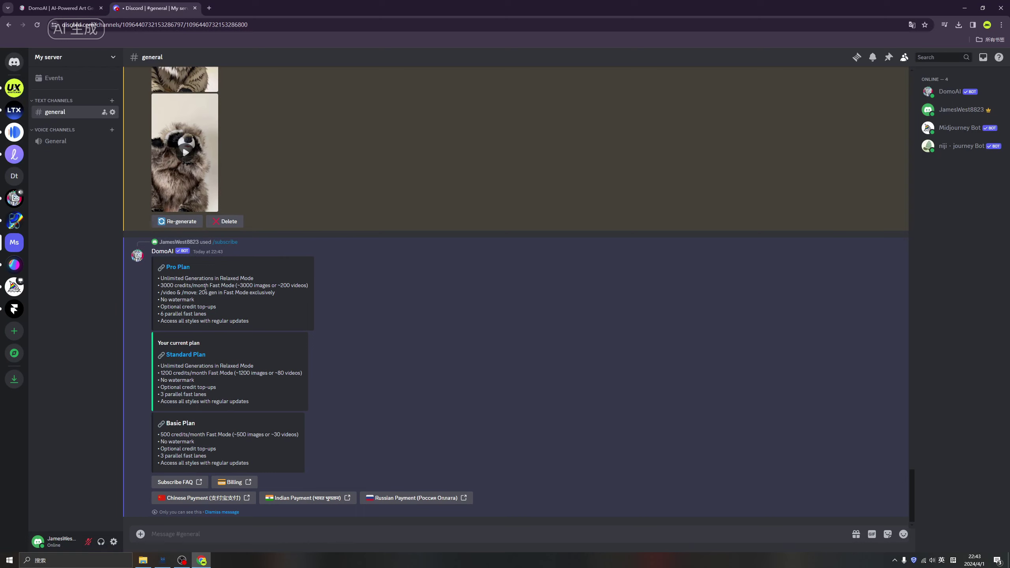
left_click_drag(170, 287, 221, 319)
left_click(195, 310)
Step: Run DomoAI /gen with the prompt 'A cyberpunk girl in a modern city'
type("/")
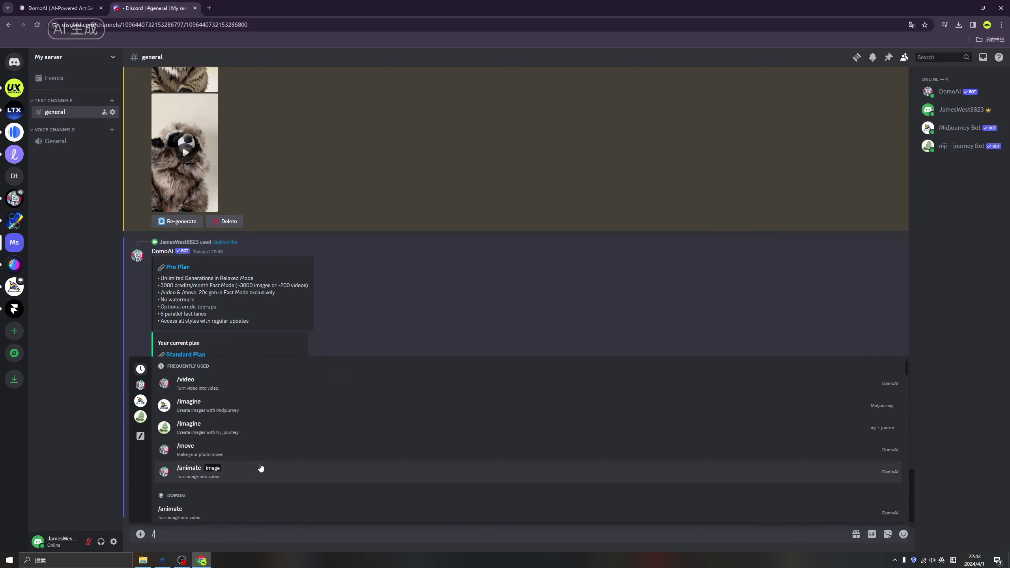
scroll(262, 468, "down", 1)
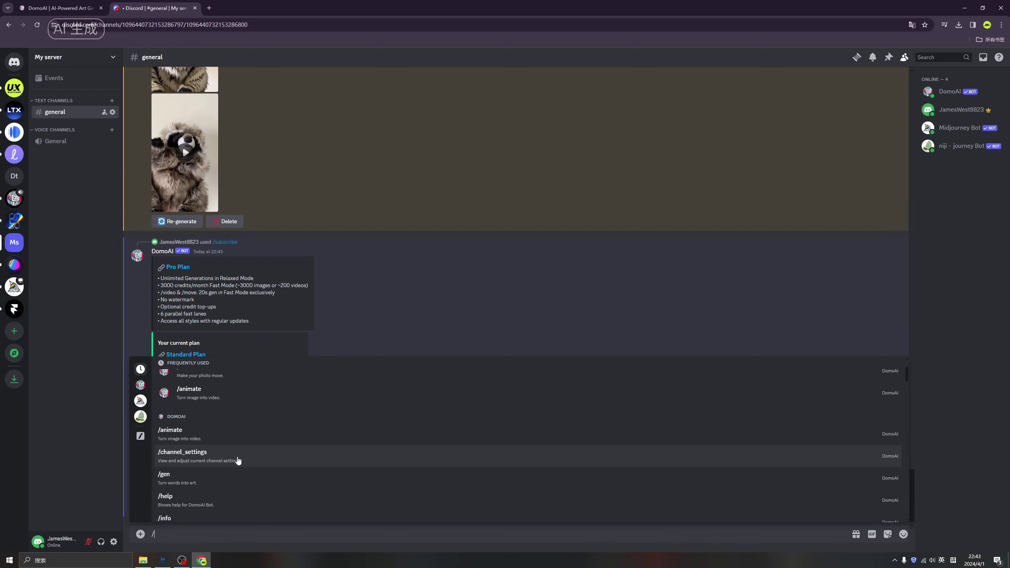
scroll(238, 461, "down", 1)
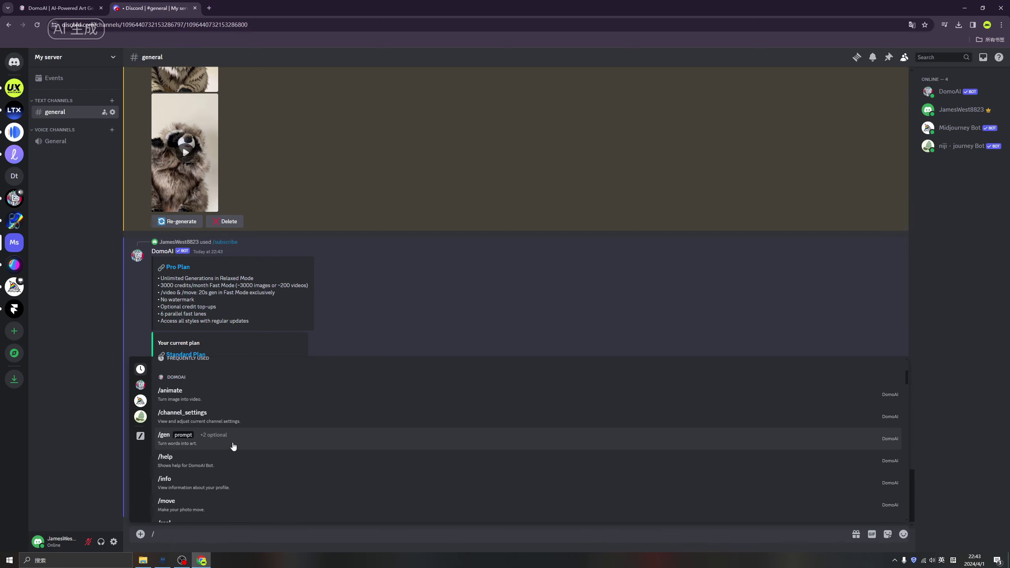
left_click(235, 442)
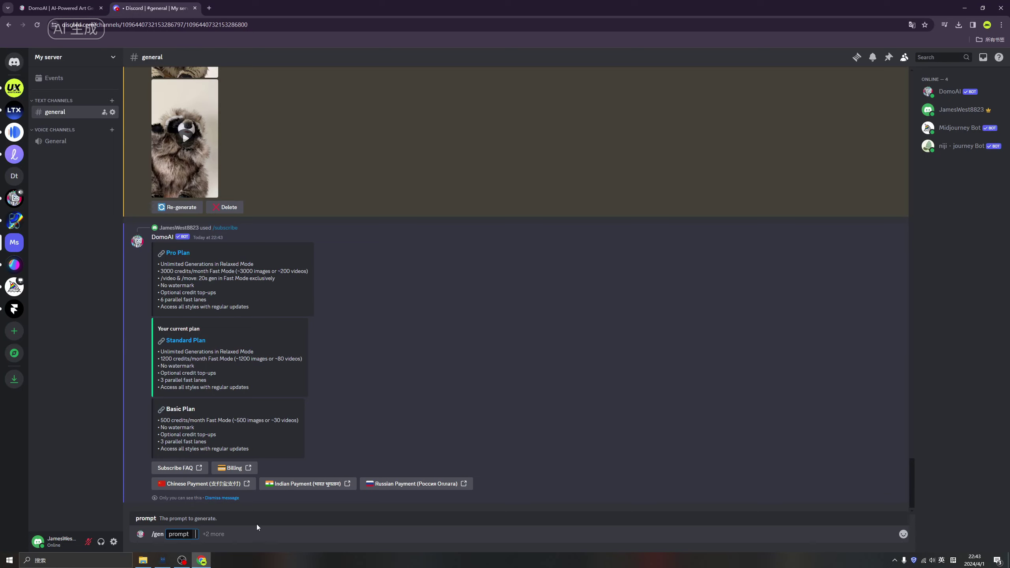
type("A")
type(" cyberpu")
type("nk girl in a m")
type("odern")
type(" city")
key("Return")
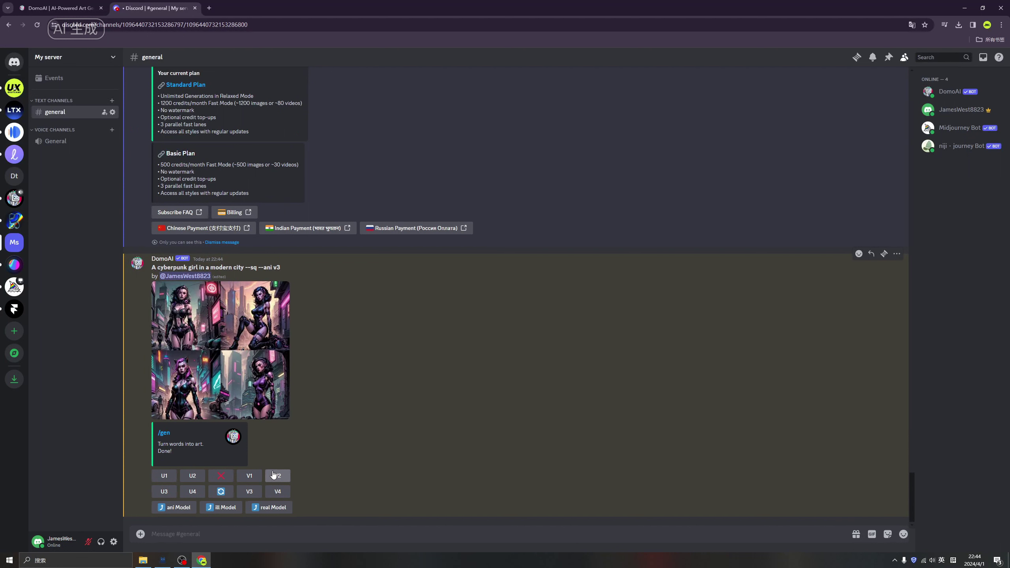
Step: Enlarge the cyberpunk image grid, close the viewer, and request the U1 upscale of image one
left_click(205, 315)
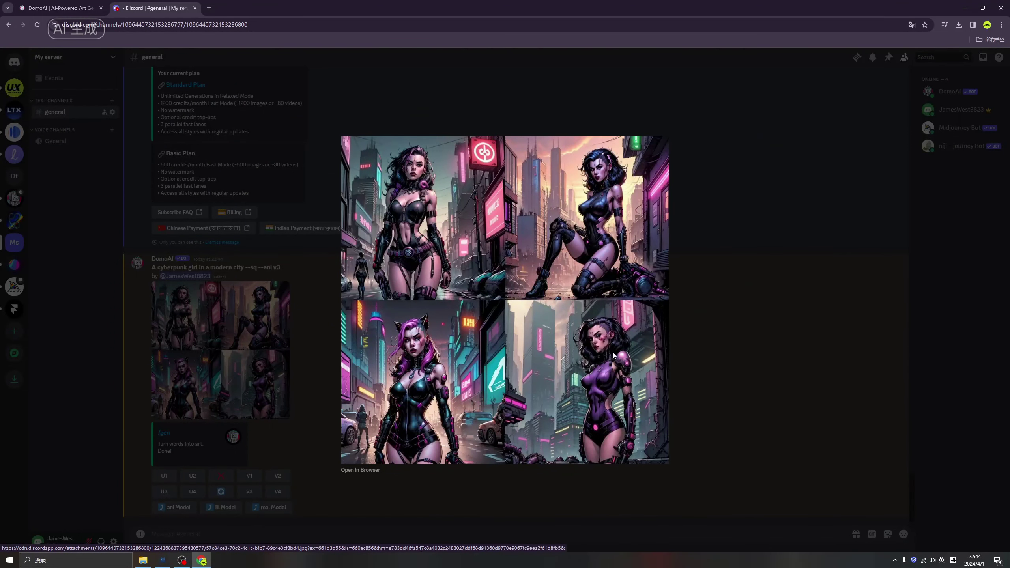
left_click(688, 301)
left_click(164, 475)
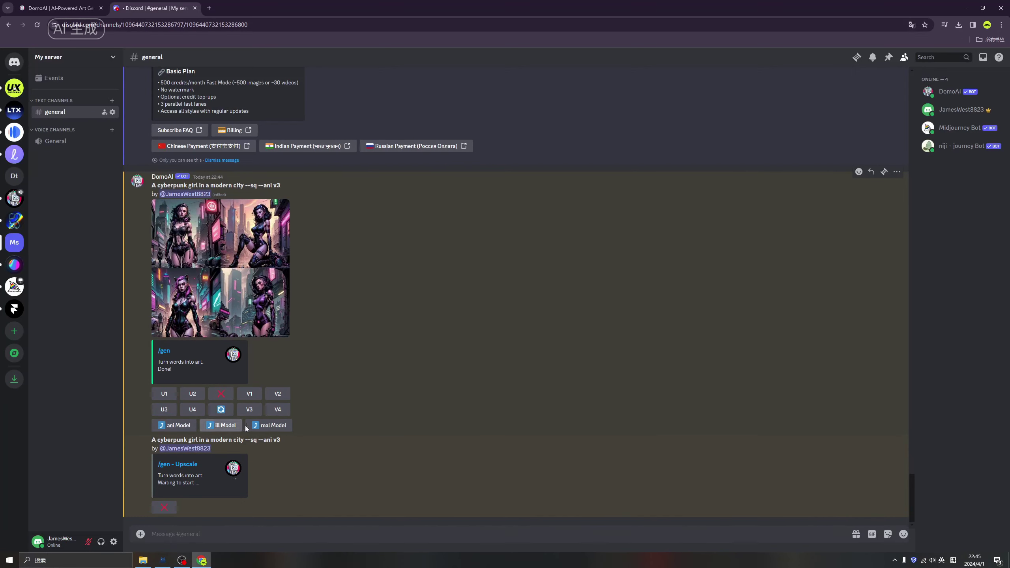
mouse_move(266, 478)
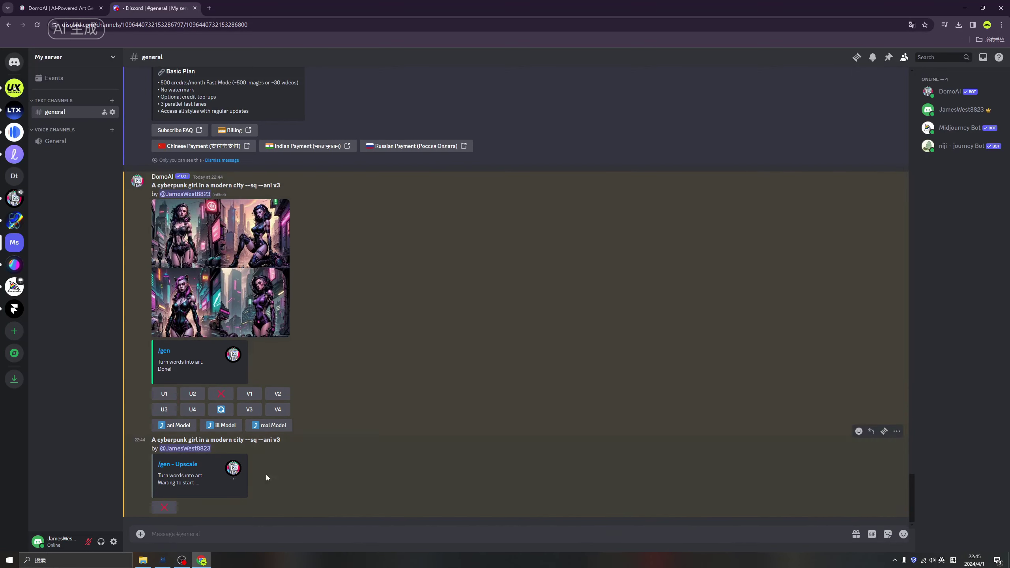
Step: Send a /animate request to DomoAI with enhanced-image (6) attached
type("/")
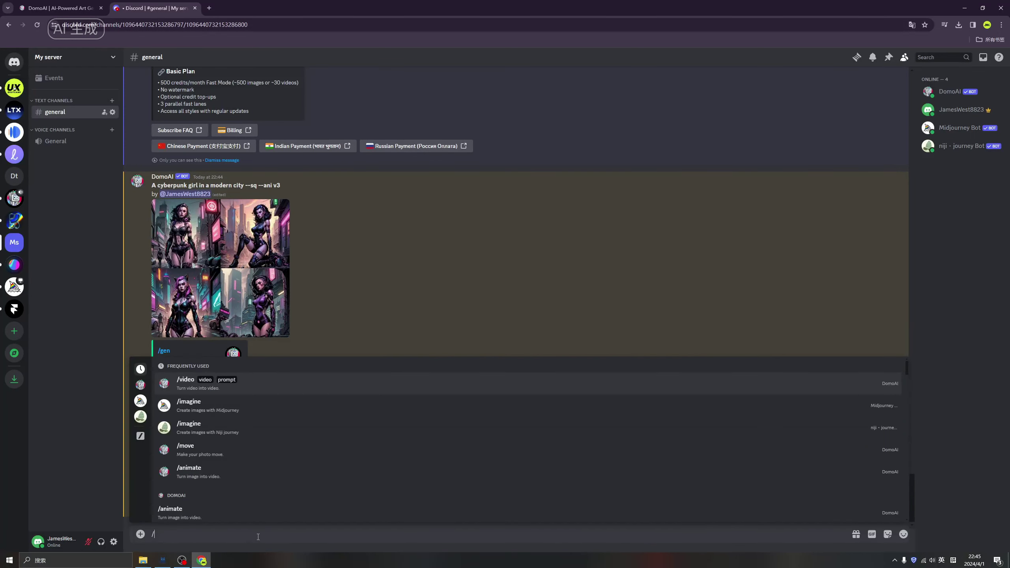
scroll(251, 499, "down", 2)
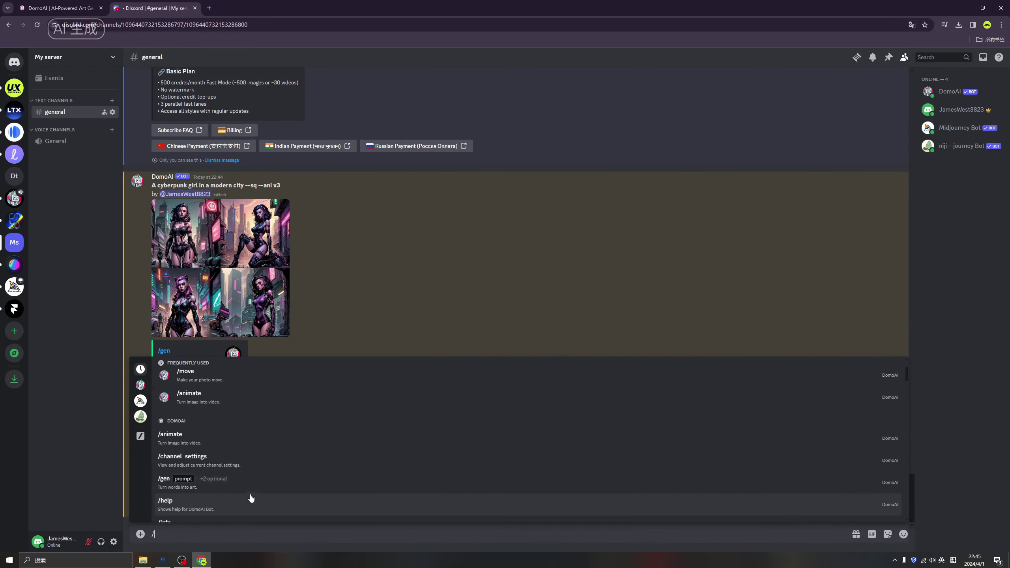
left_click(238, 441)
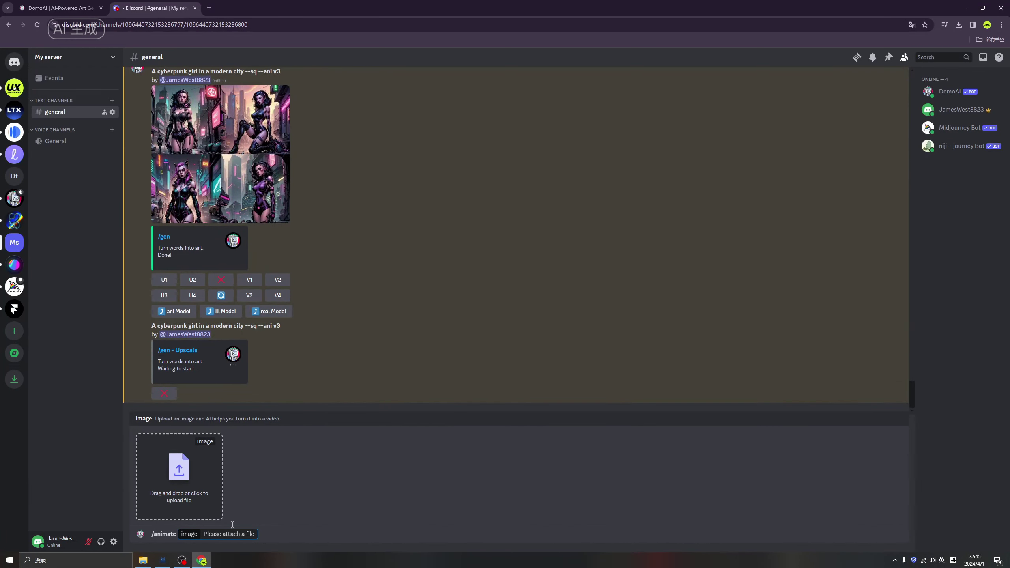
left_click(192, 475)
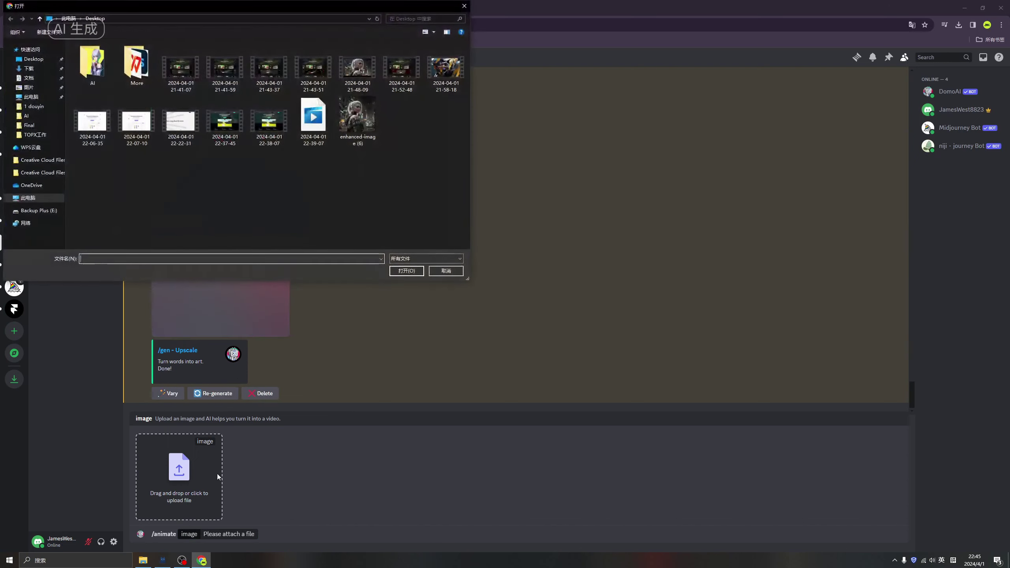
double_click(357, 116)
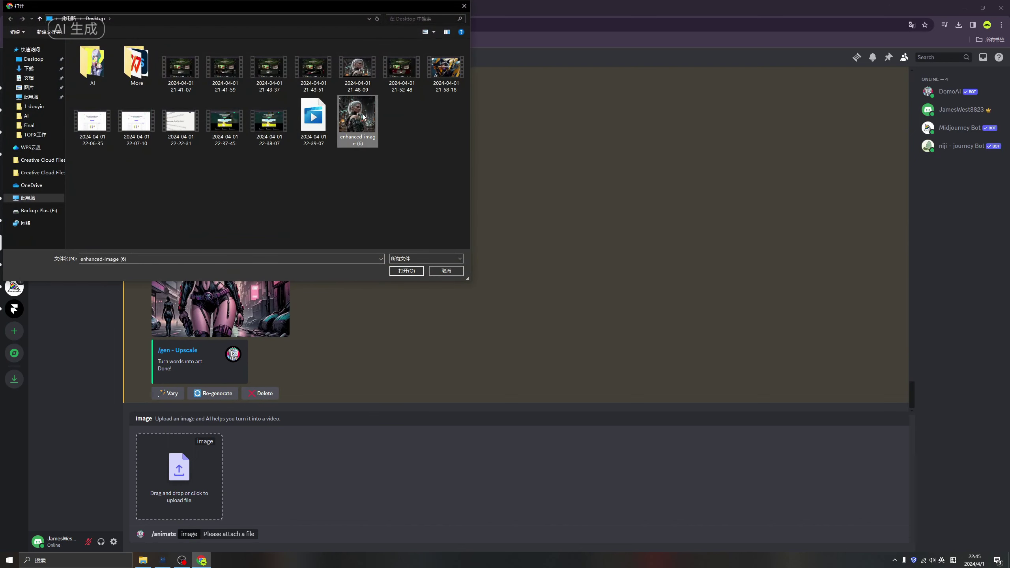
left_click(284, 533)
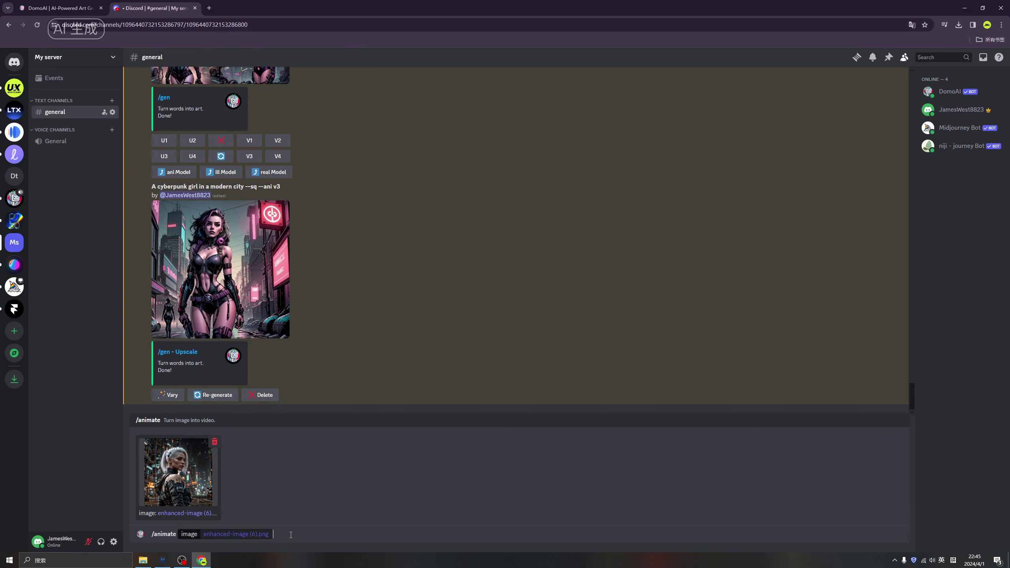
key("Return")
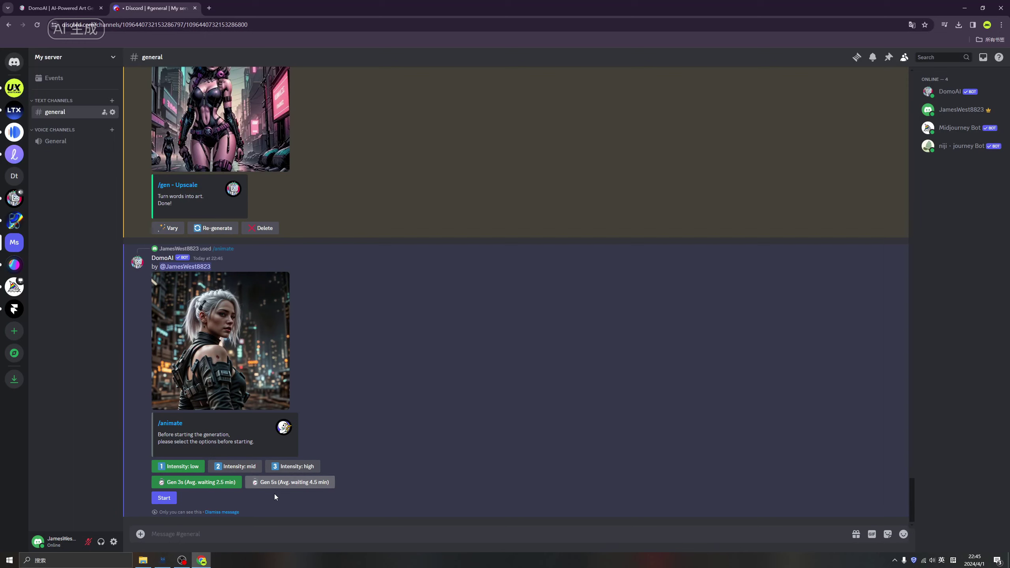
Step: Generate a 3-second animation of the cyberpunk portrait and play the finished video once
left_click(209, 481)
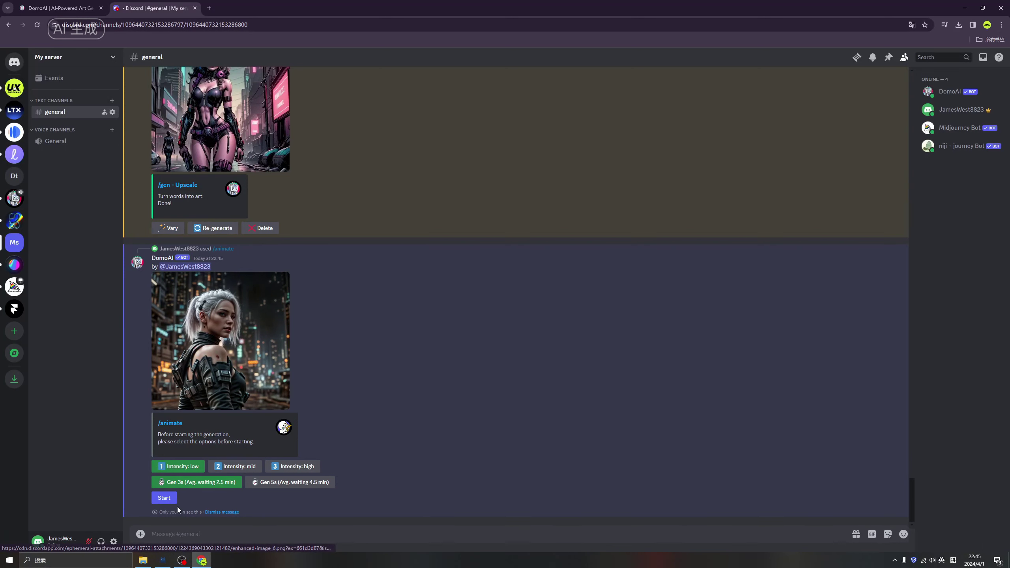
left_click(164, 498)
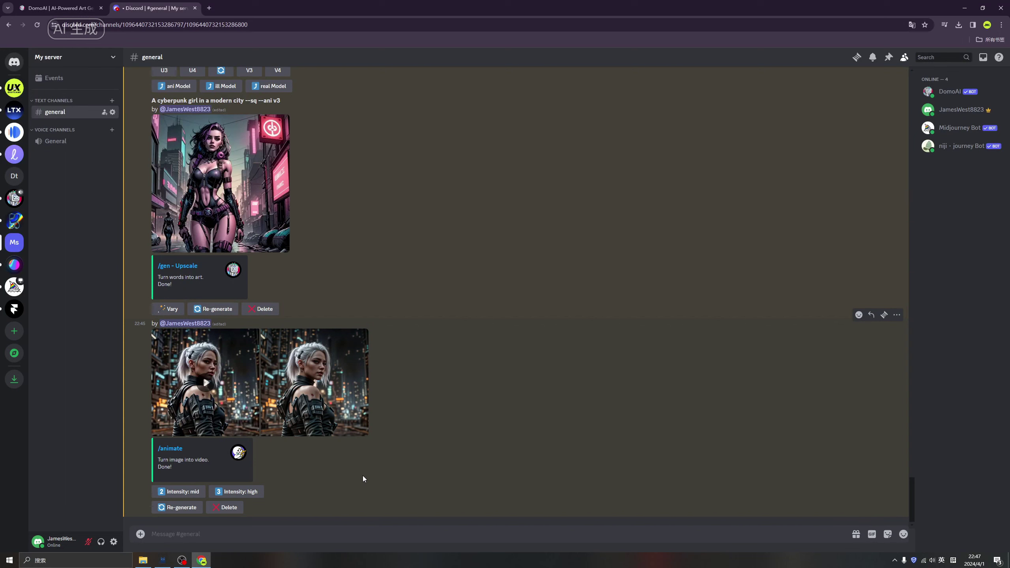
left_click(241, 395)
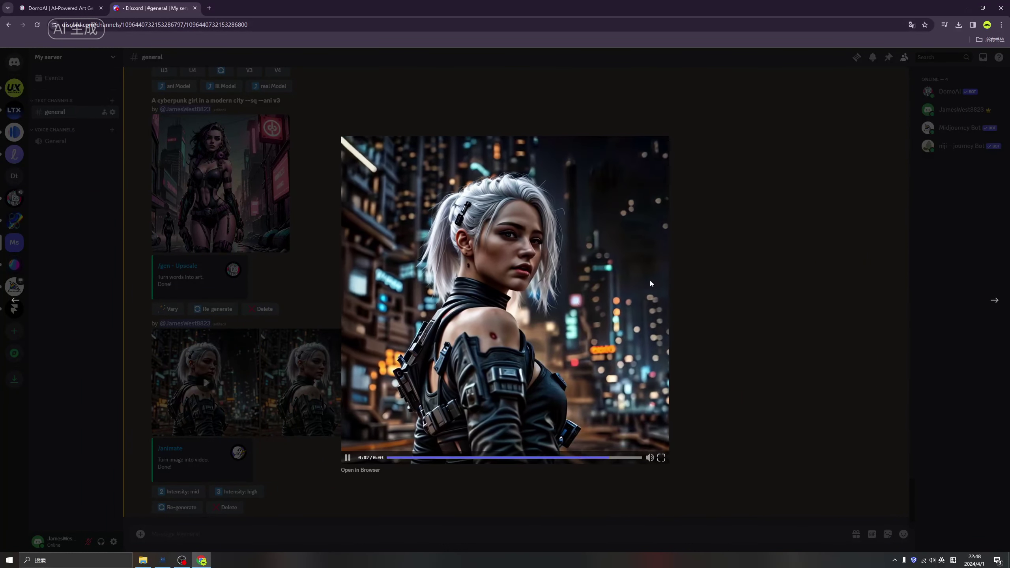
left_click(715, 324)
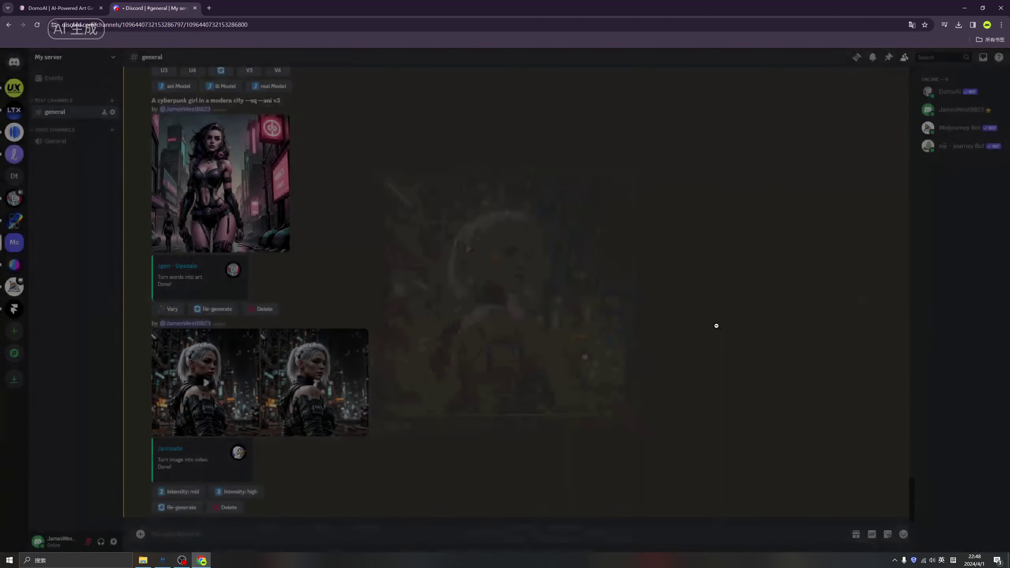
type("/")
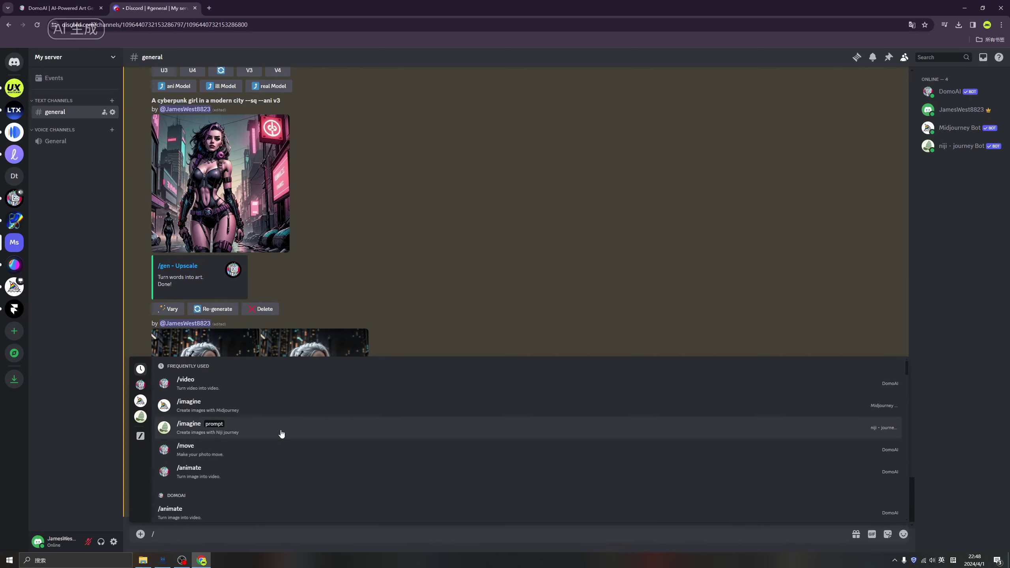
Step: Send a /video request with clip 0006-03-14_171538.mov and the prompt 'Cute girl'
scroll(281, 437, "down", 5)
scroll(281, 450, "down", 2)
scroll(281, 450, "down", 2)
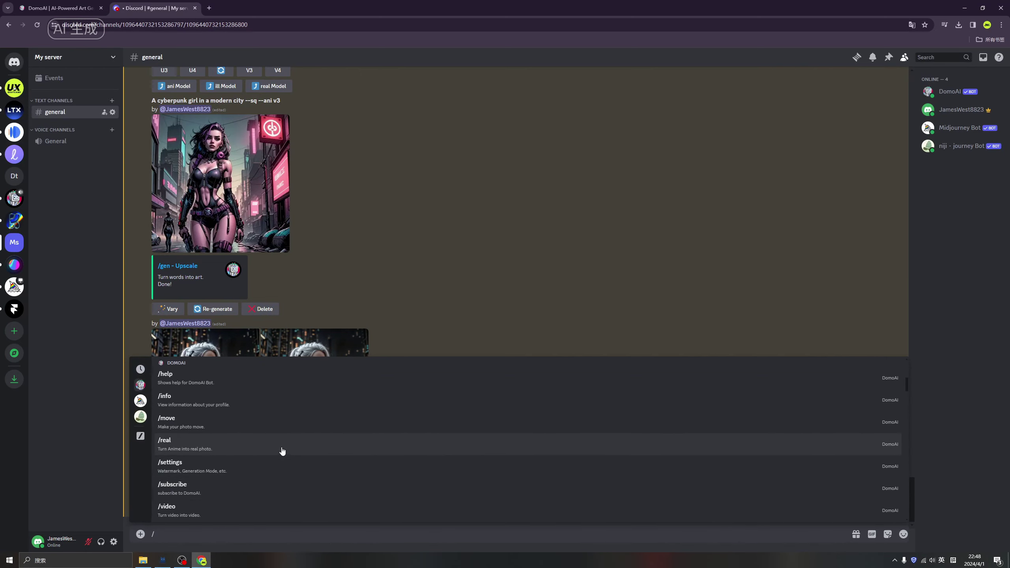
scroll(282, 449, "up", 3)
scroll(280, 443, "up", 1)
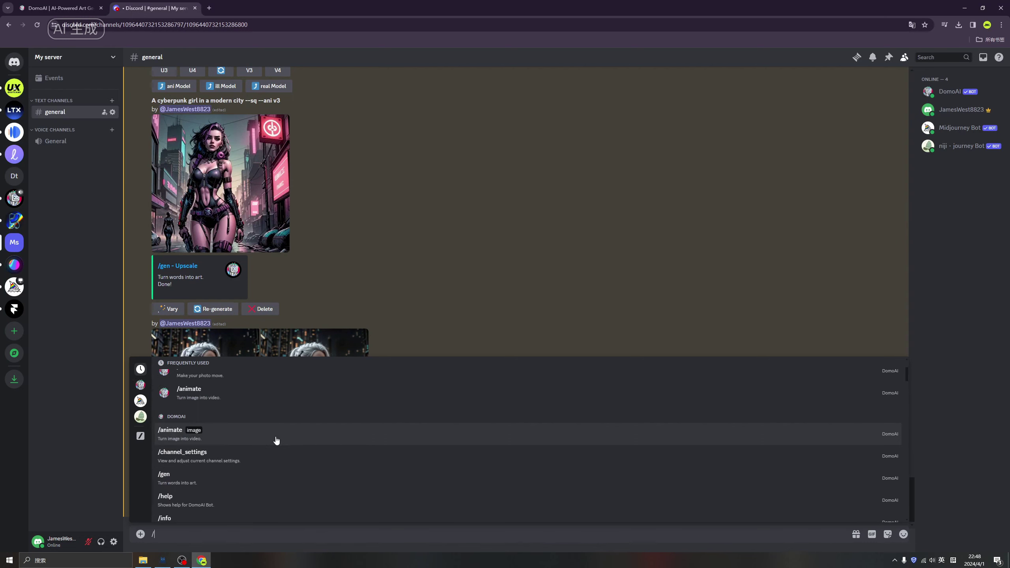
scroll(273, 449, "down", 2)
scroll(272, 455, "down", 1)
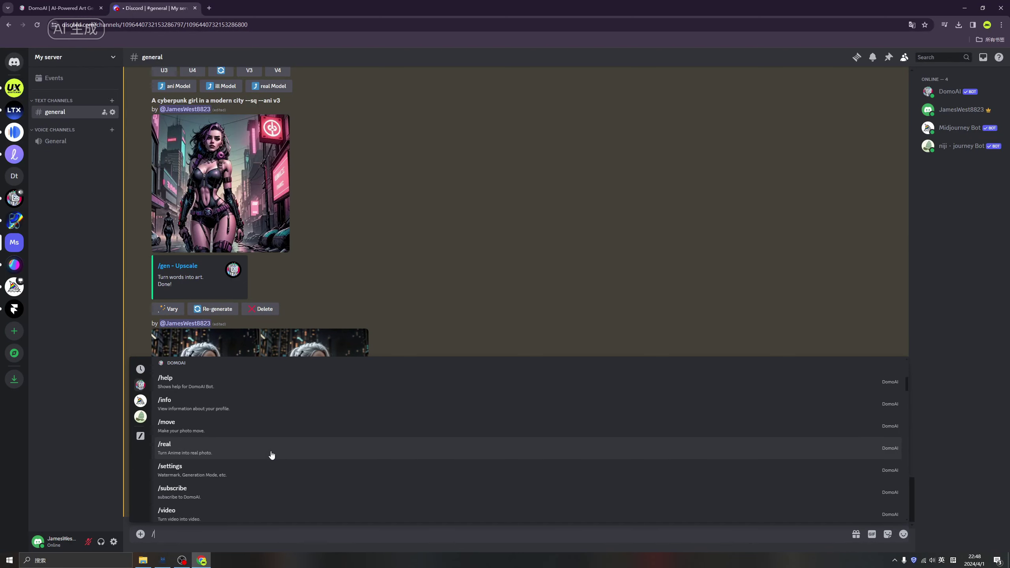
scroll(272, 455, "down", 1)
scroll(270, 455, "down", 1)
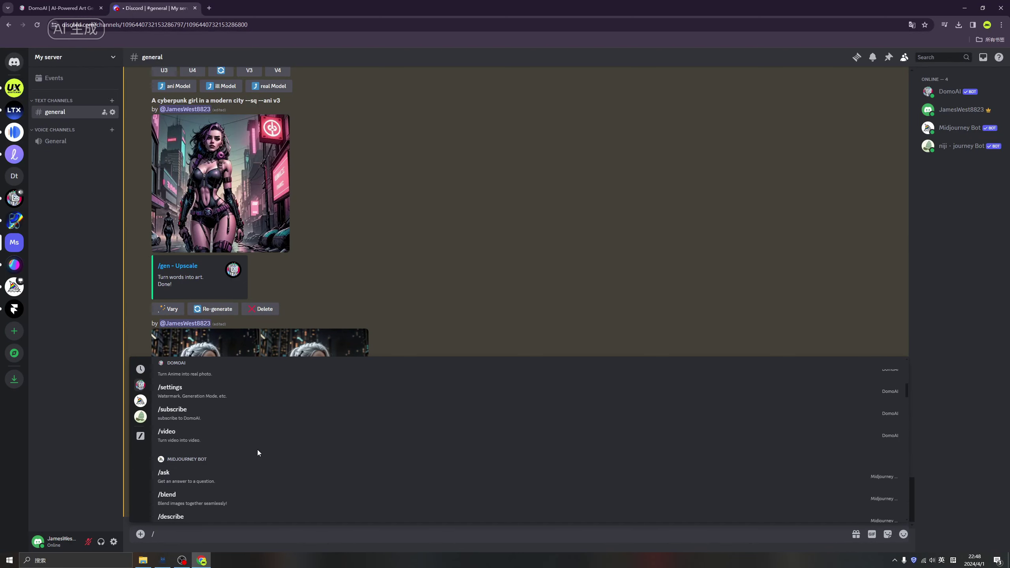
left_click(224, 444)
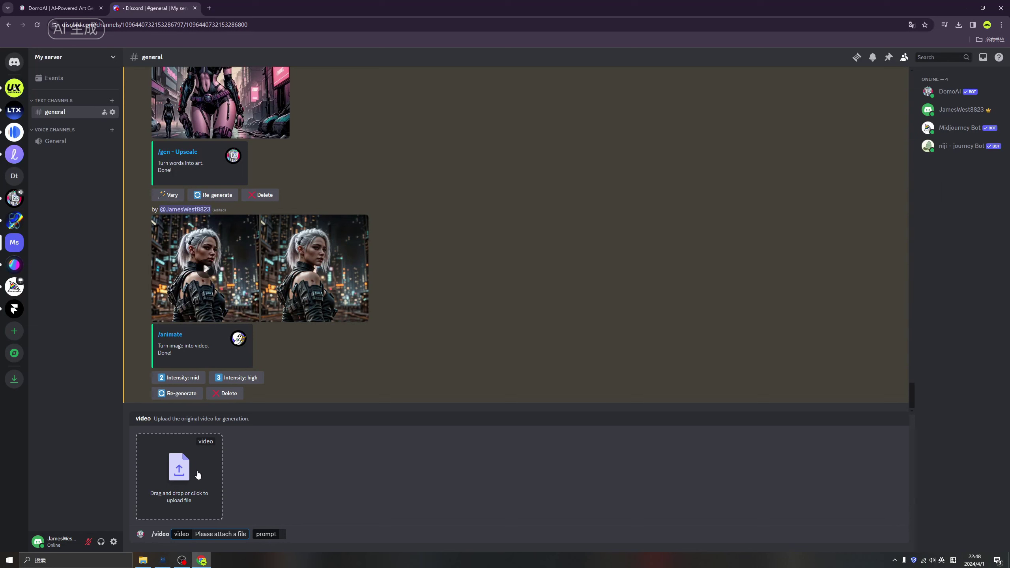
left_click(226, 464)
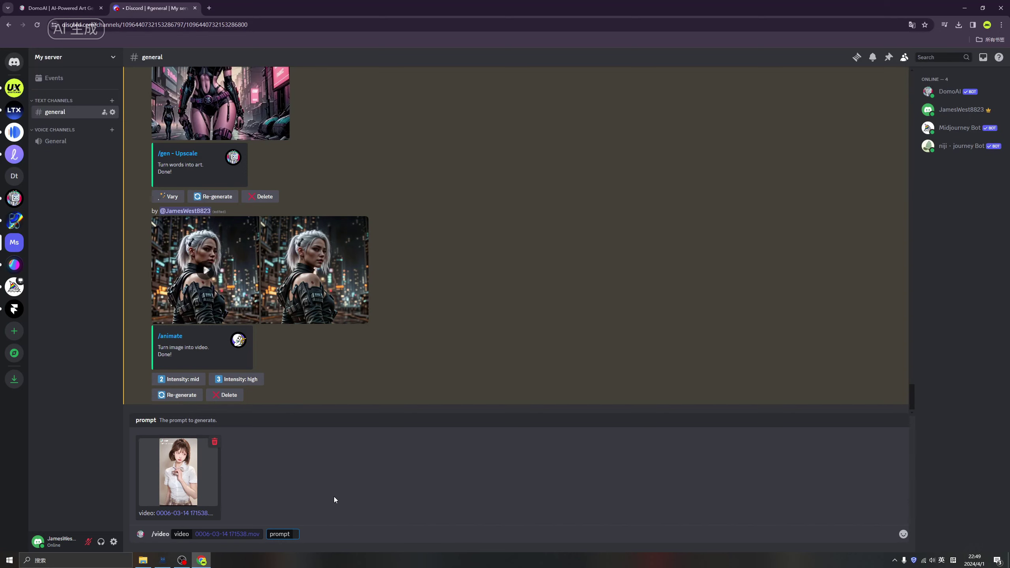
type("Cute g")
type("irl")
key("Return")
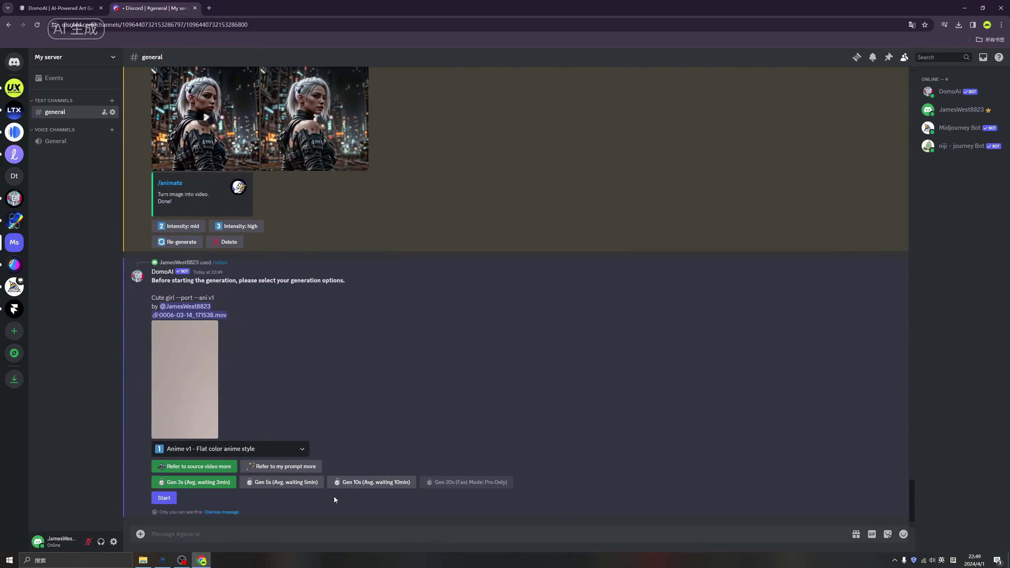
Step: Choose the Anime v6 - Detail anime style 2.0 style for the video
left_click(282, 448)
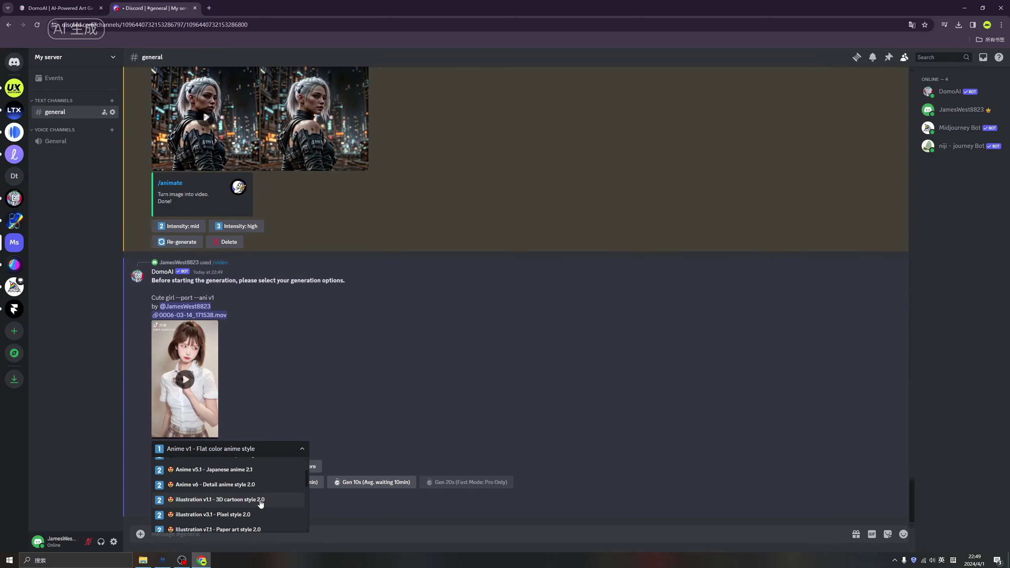
scroll(260, 497, "down", 2)
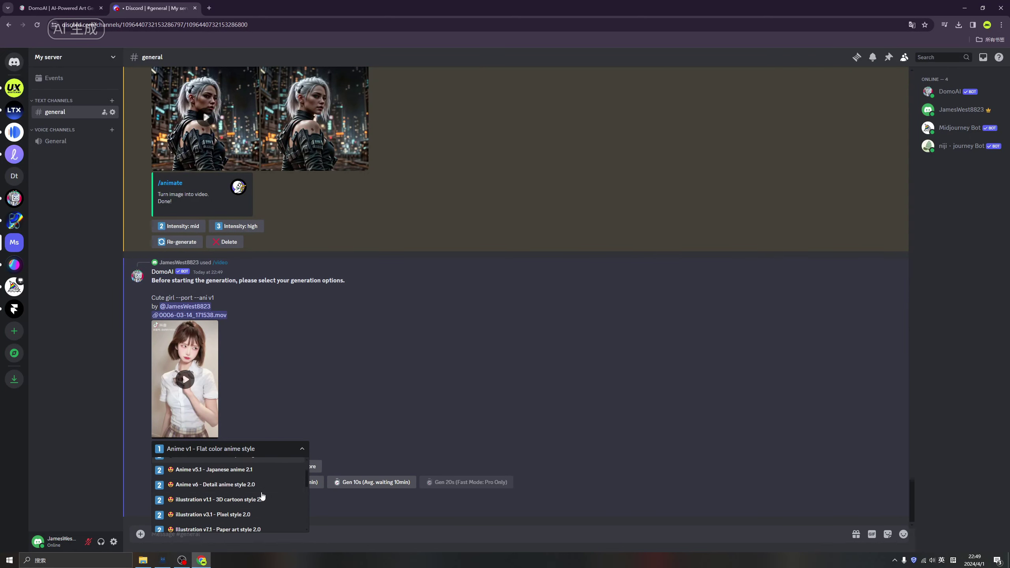
scroll(261, 492, "down", 2)
scroll(262, 492, "up", 2)
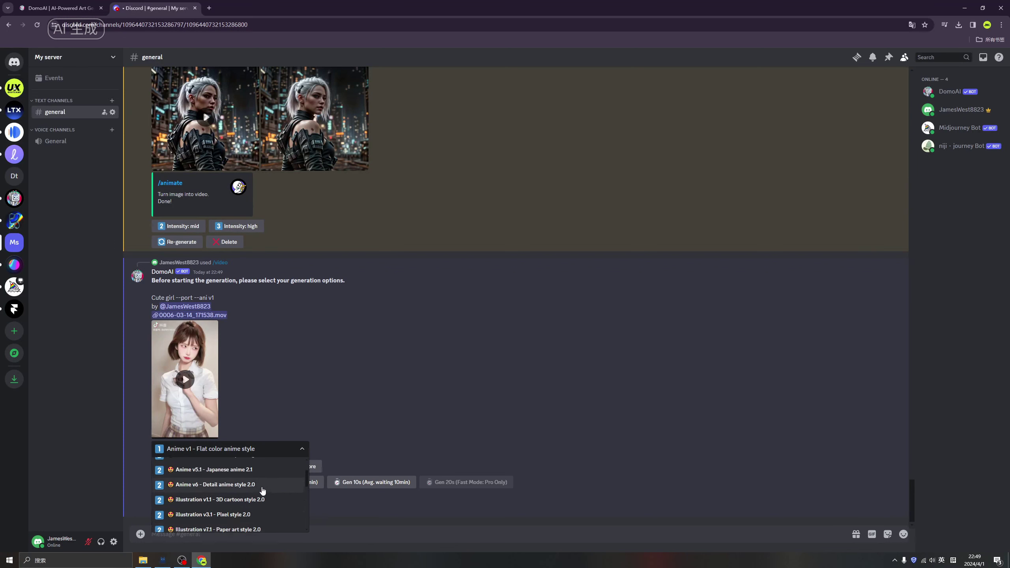
scroll(263, 492, "up", 2)
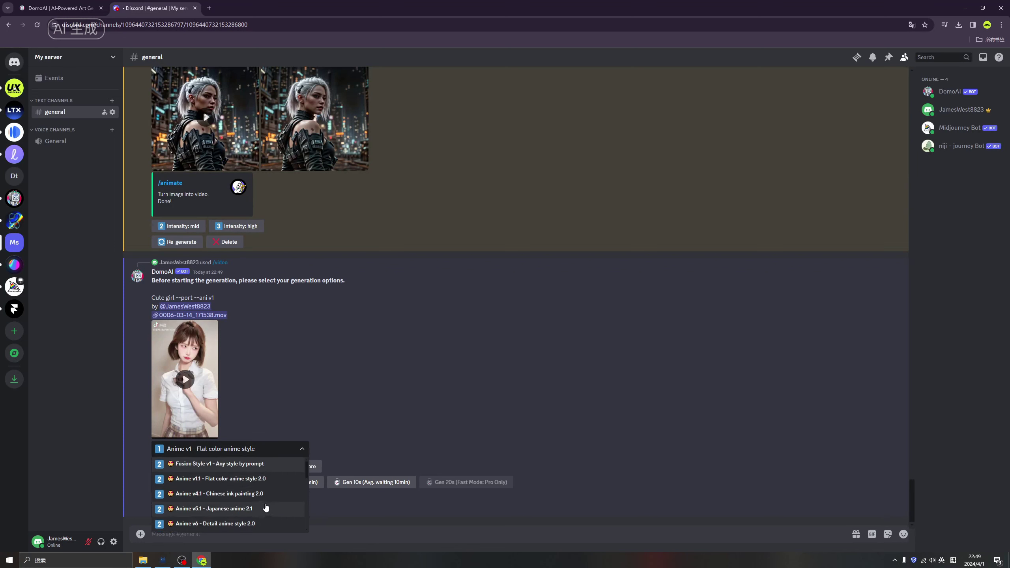
scroll(263, 500, "down", 2)
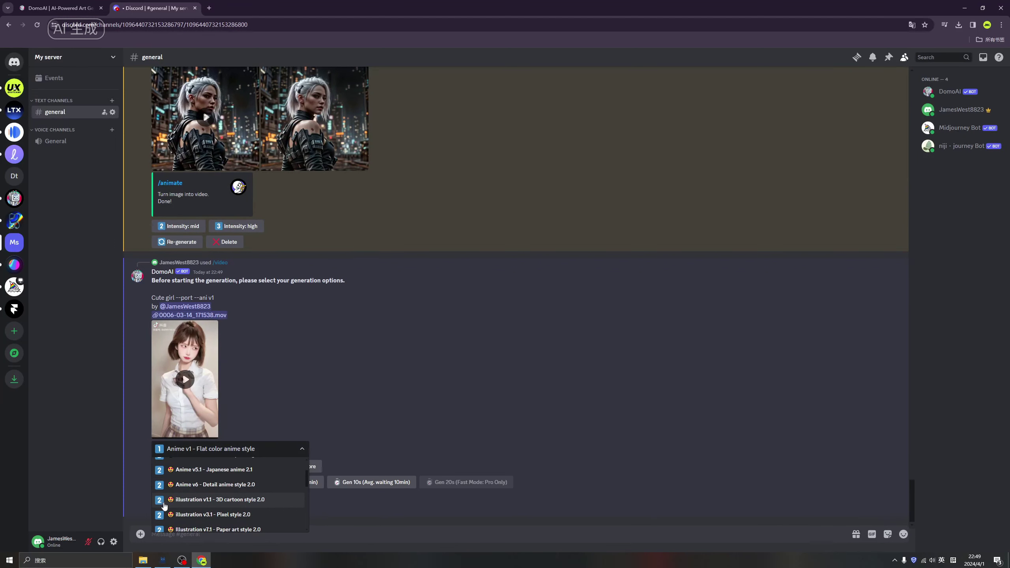
left_click(238, 485)
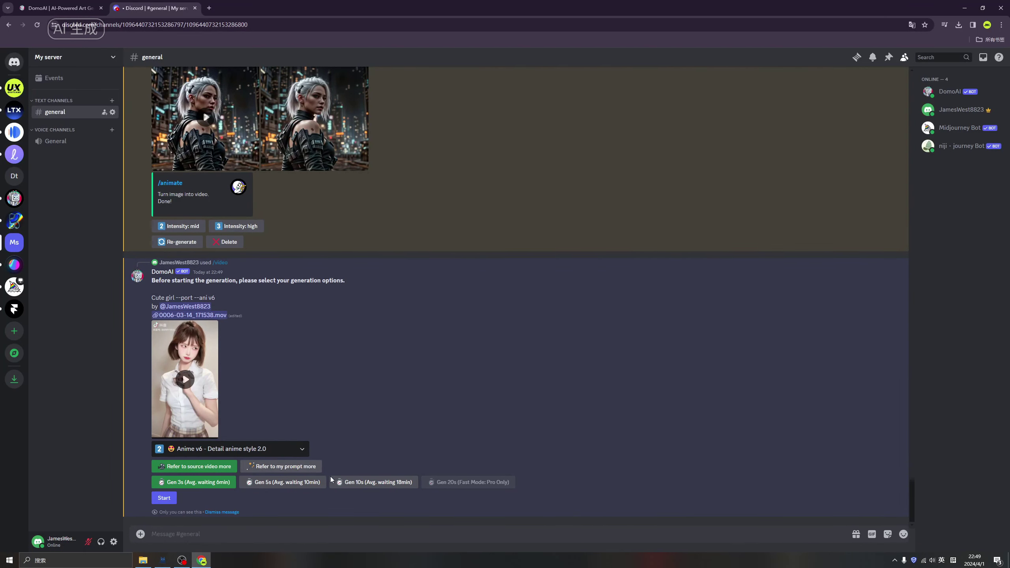
Step: Generate a 5-second clip that follows the source video more closely
left_click(285, 482)
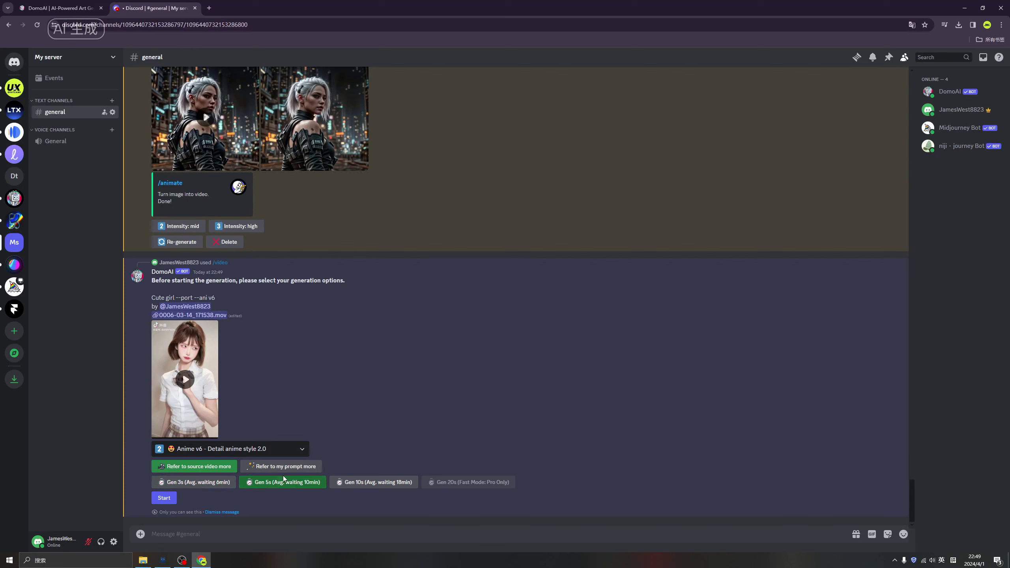
left_click(269, 471)
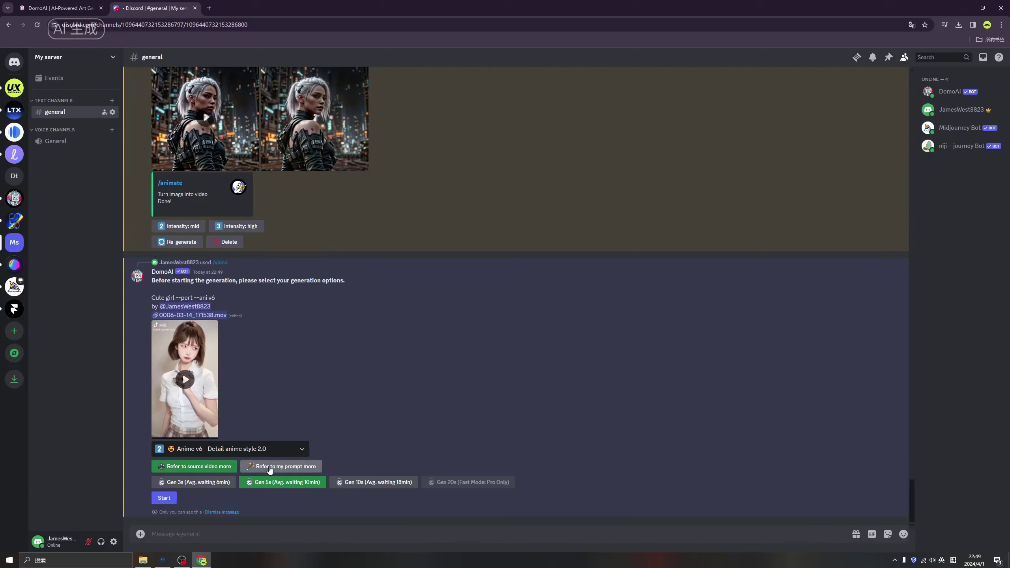
left_click(266, 470)
left_click(259, 470)
left_click(235, 469)
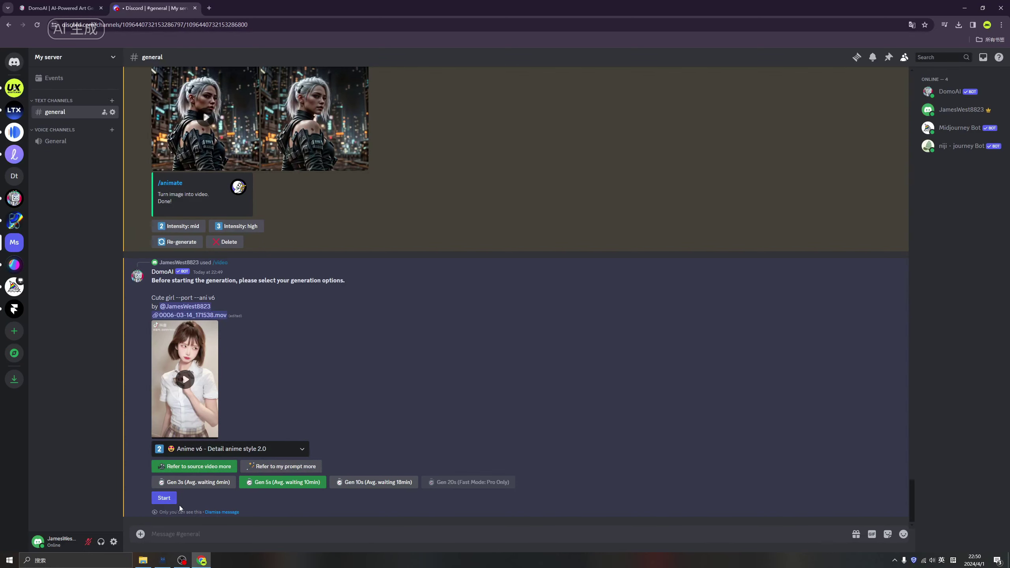
left_click(170, 499)
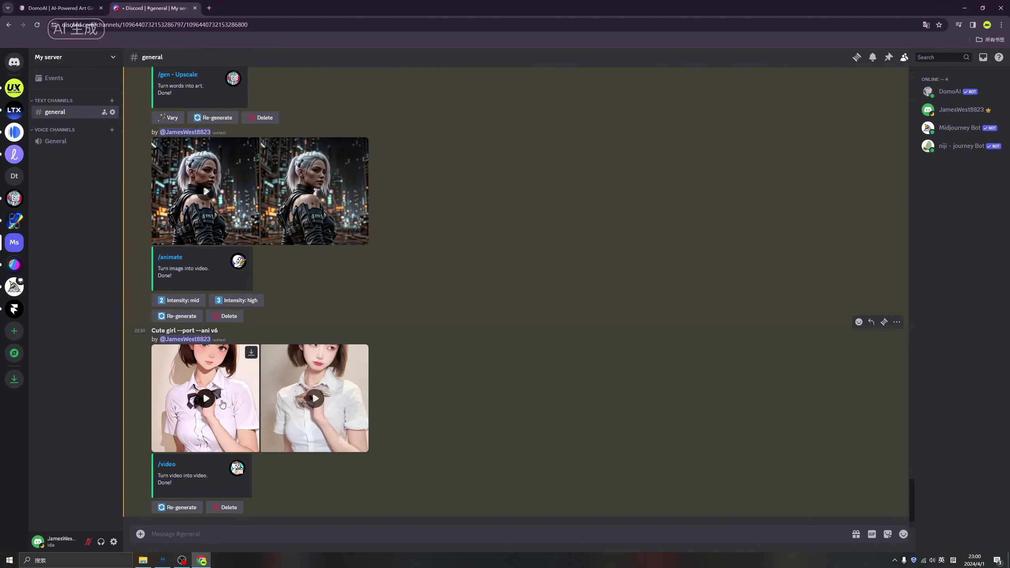
left_click(206, 400)
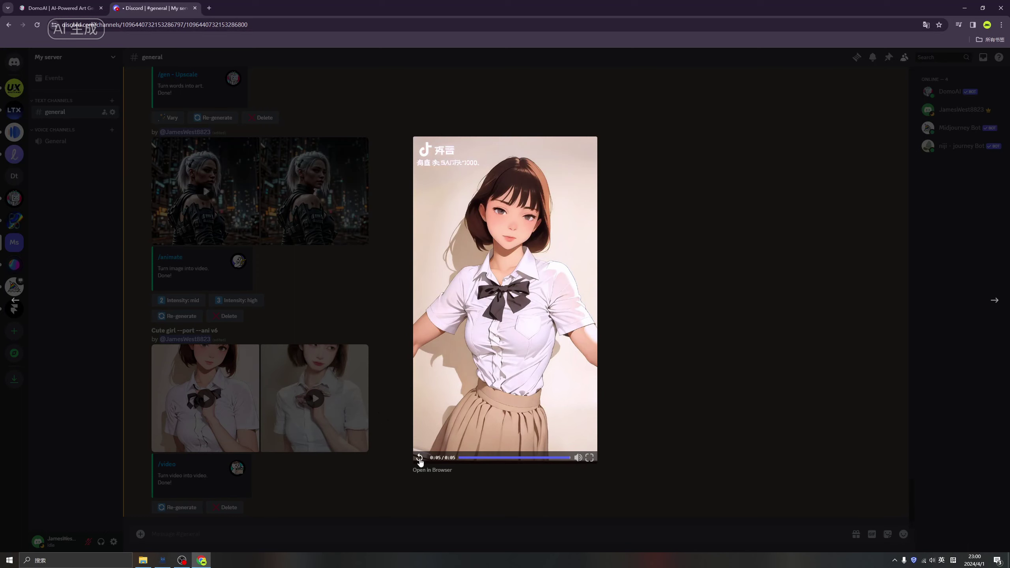
left_click(420, 457)
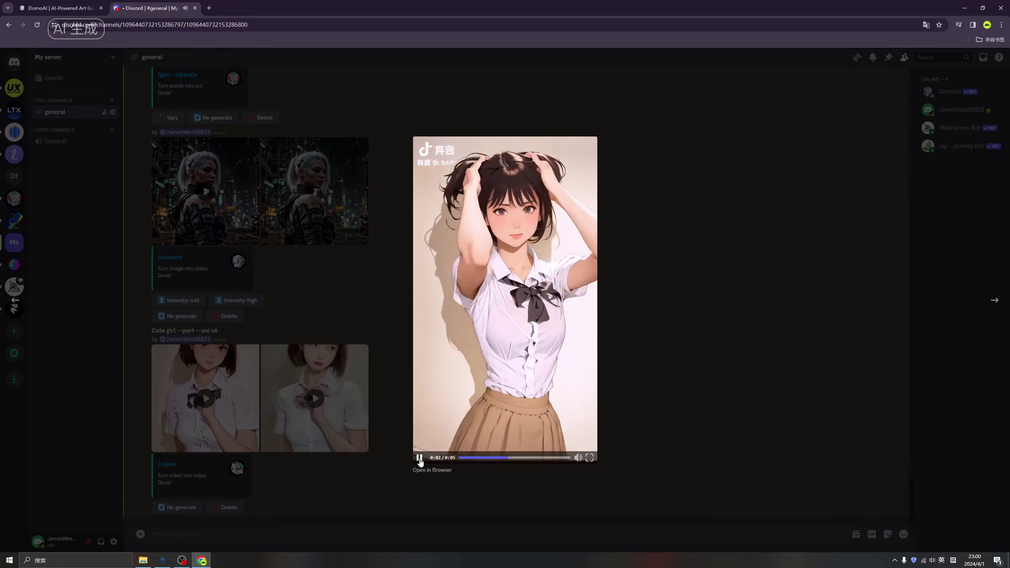
left_click(419, 457)
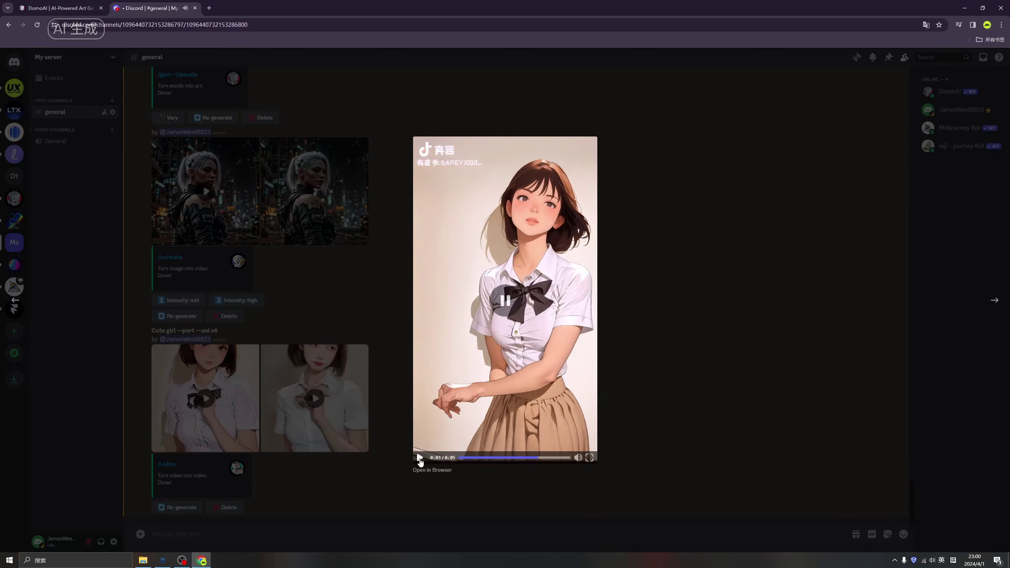
left_click(388, 382)
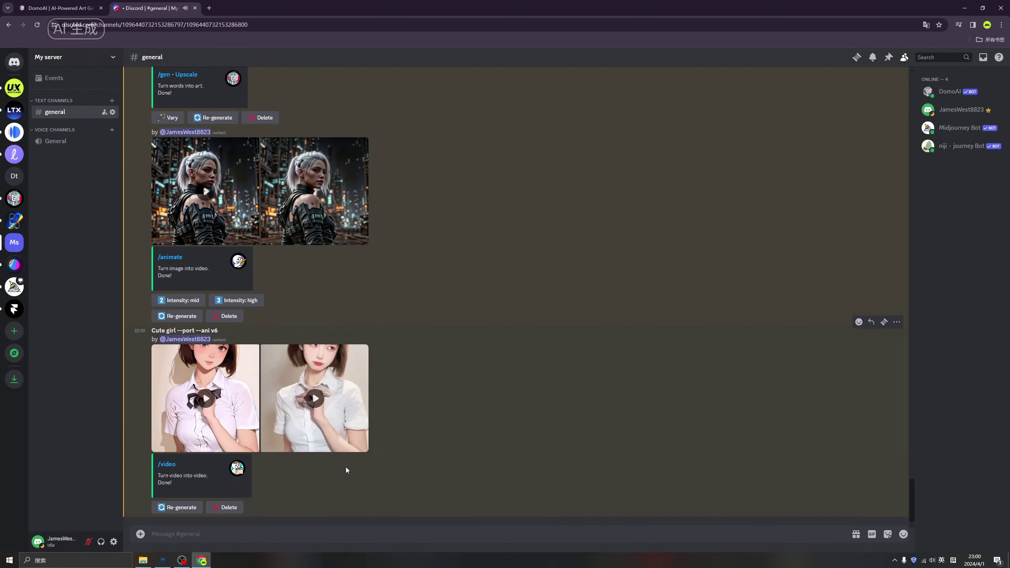
Step: Put DomoAI's /move command in the message box
type("/")
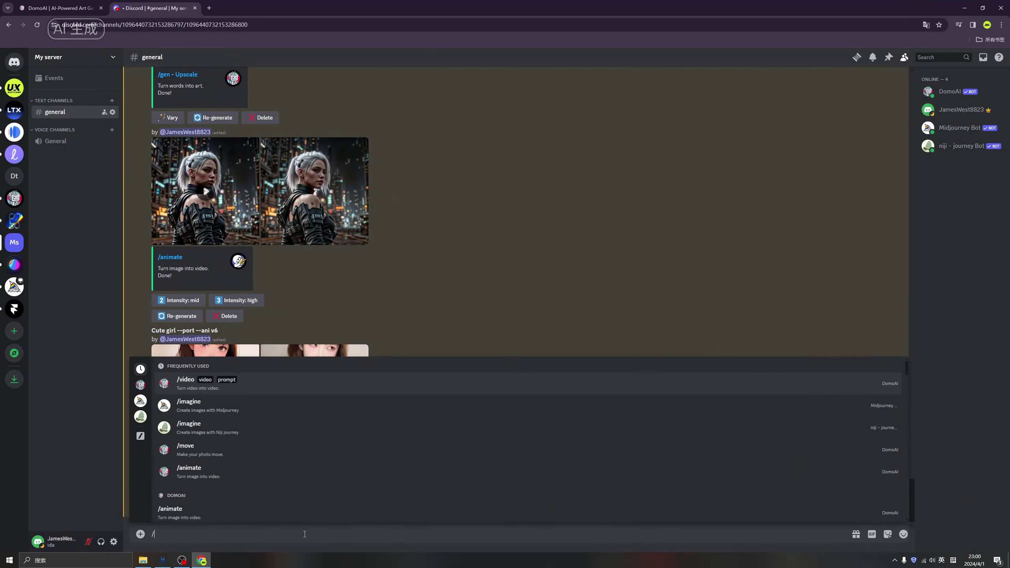
left_click(268, 457)
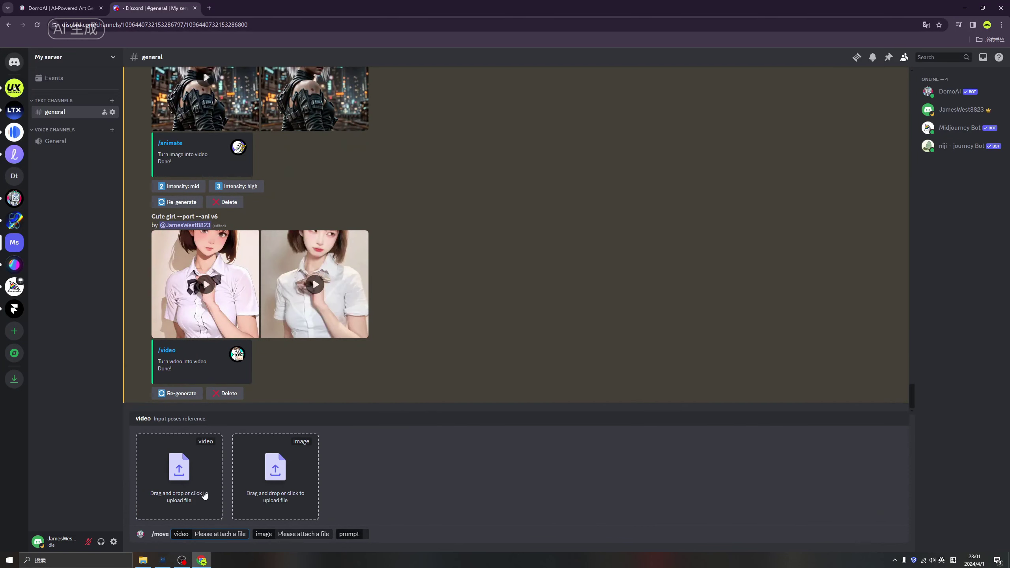